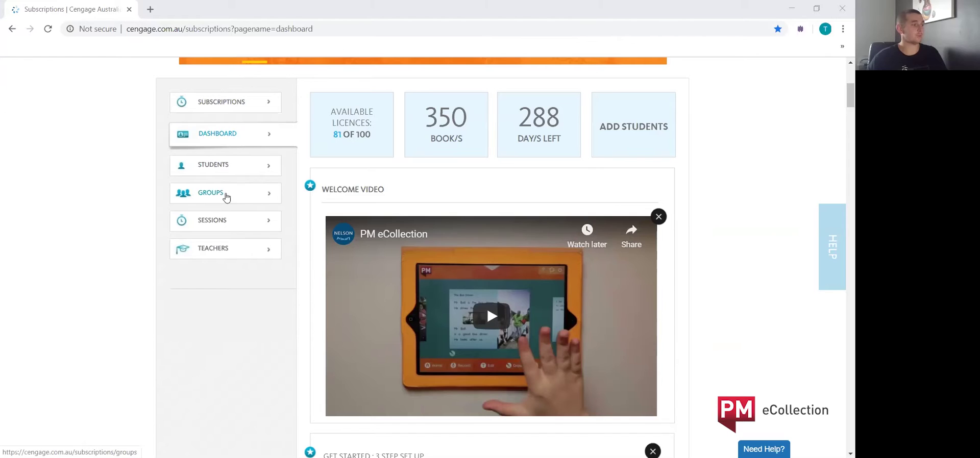
- Open the Students page and scroll through the student profiles grouped by class
{"action": "left_click", "coordinate": [213, 170]}
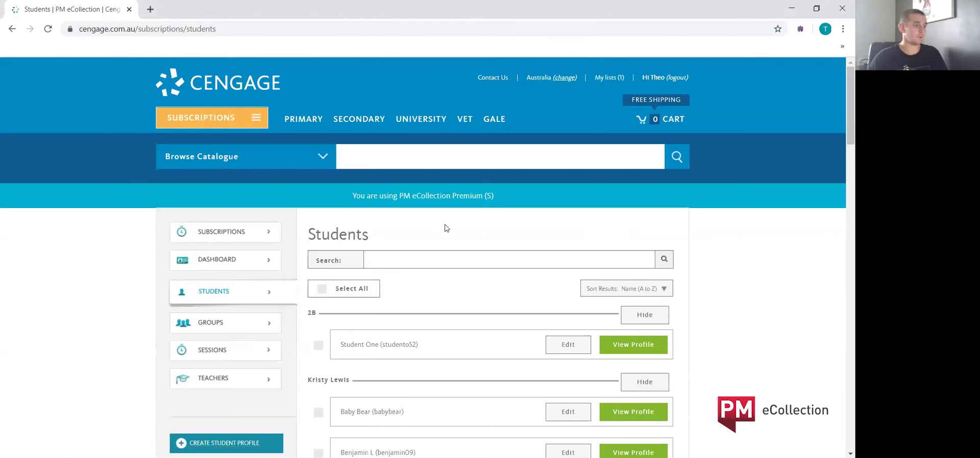
{"action": "scroll", "coordinate": [460, 225], "scroll_direction": "down", "scroll_amount": 2}
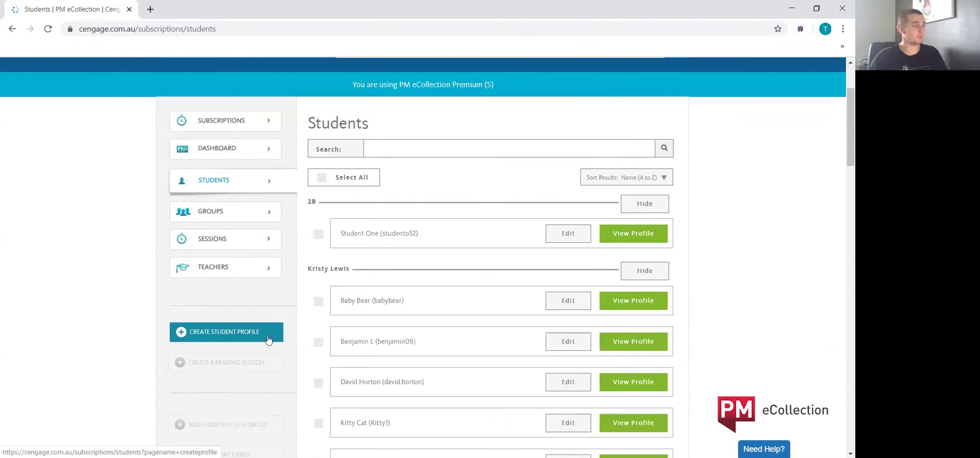
- Start a new student profile and choose the 'Manual via form' option
{"action": "left_click", "coordinate": [210, 334]}
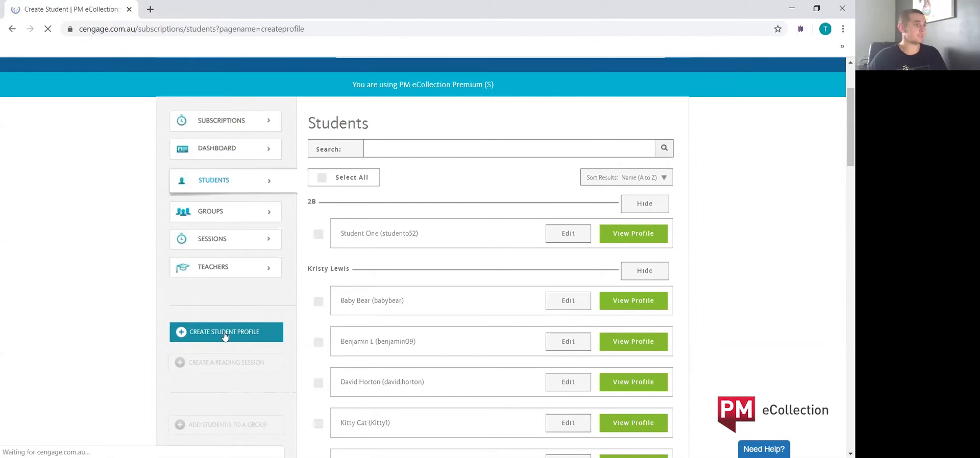
{"action": "scroll", "coordinate": [316, 322], "scroll_direction": "down", "scroll_amount": 1}
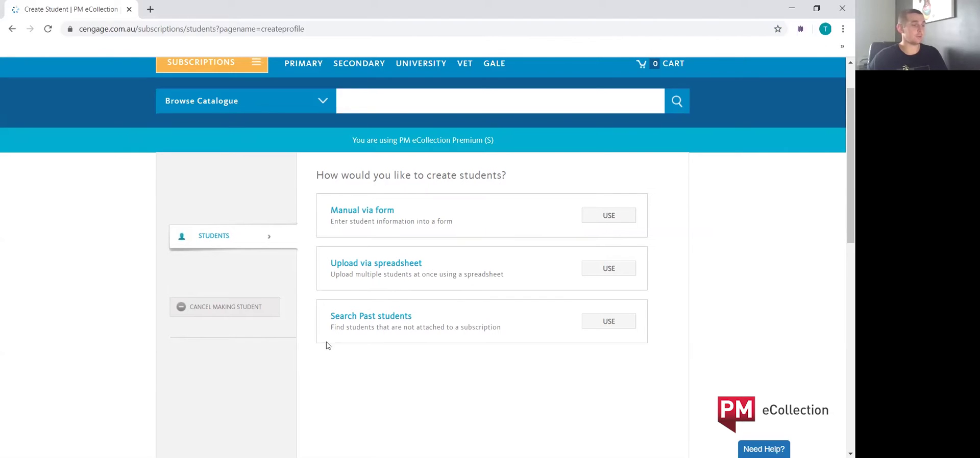
{"action": "left_click", "coordinate": [615, 216]}
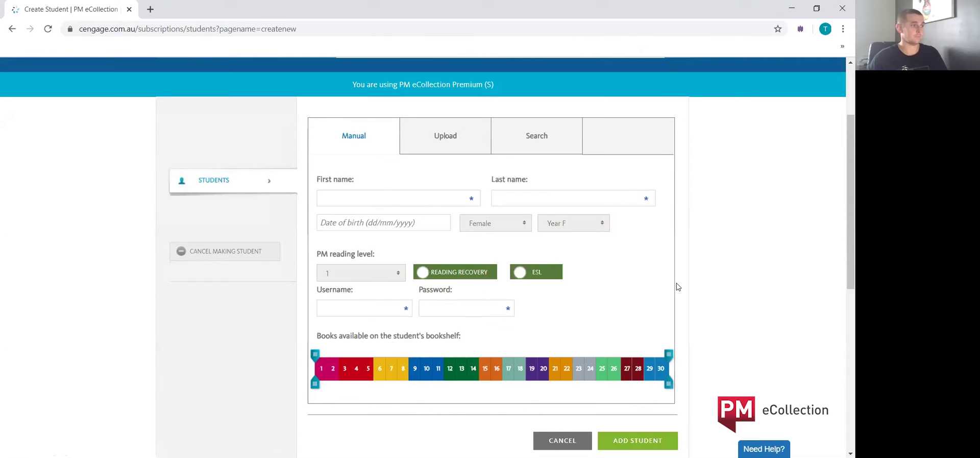
{"action": "scroll", "coordinate": [677, 286], "scroll_direction": "down", "scroll_amount": 1}
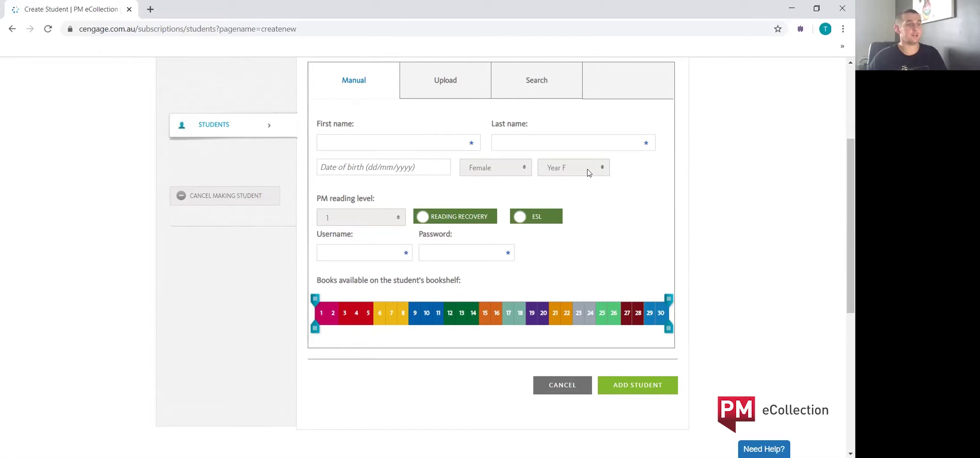
{"action": "left_click", "coordinate": [606, 174]}
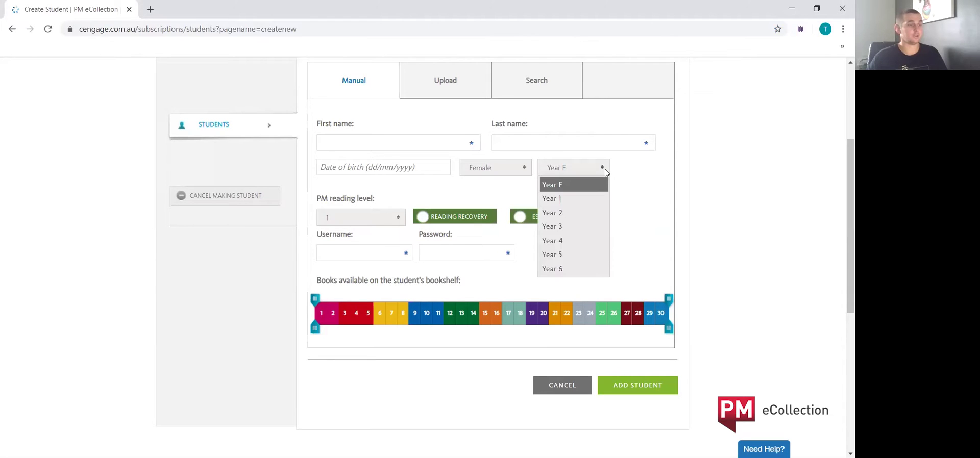
{"action": "left_click", "coordinate": [500, 196]}
{"action": "left_click", "coordinate": [401, 218]}
{"action": "left_click", "coordinate": [399, 222]}
{"action": "left_click", "coordinate": [425, 220]}
{"action": "left_click", "coordinate": [522, 220]}
{"action": "left_click", "coordinate": [422, 218]}
{"action": "left_click", "coordinate": [523, 219]}
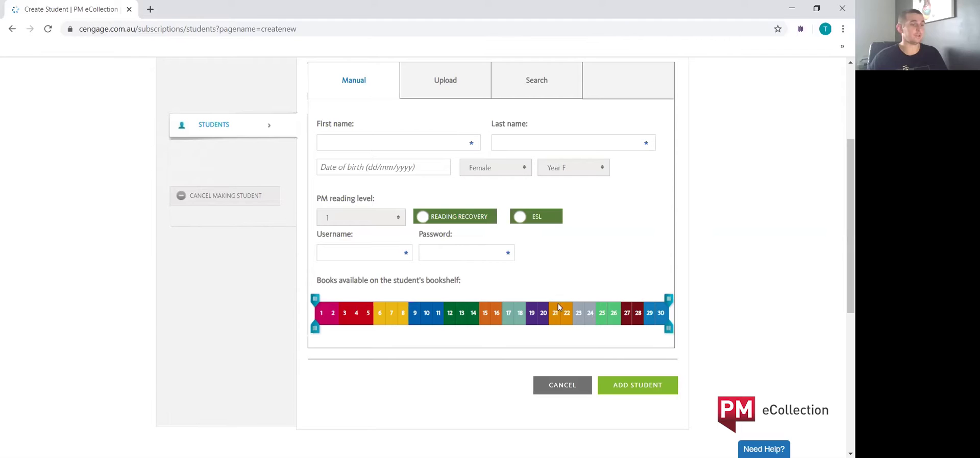
- Enter the new student's first and last name on the manual form
{"action": "left_click", "coordinate": [374, 140]}
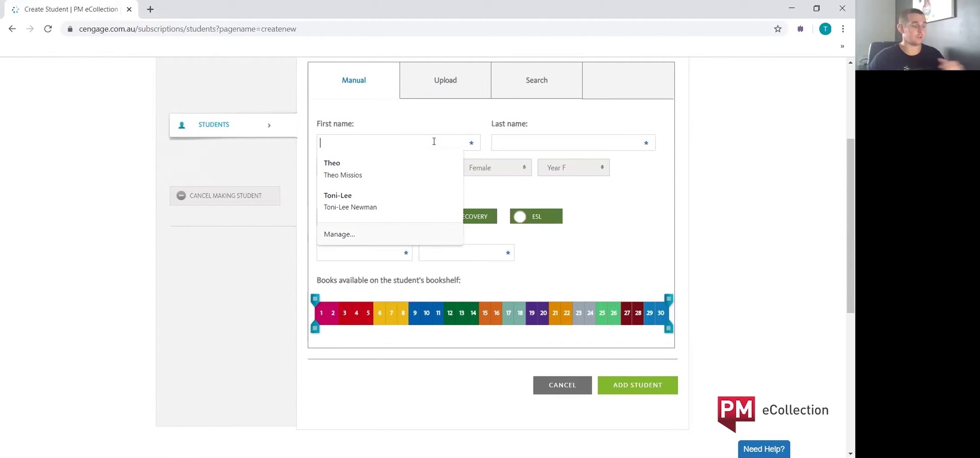
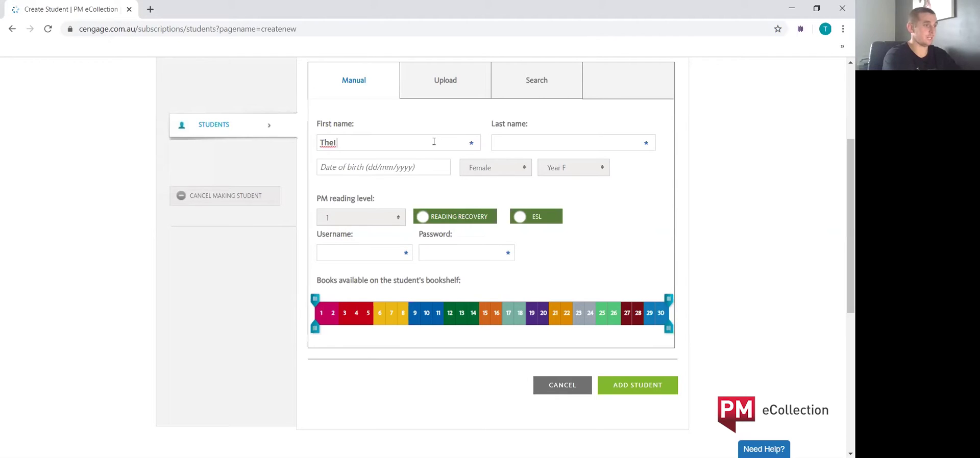
{"action": "key", "text": "Tab"}
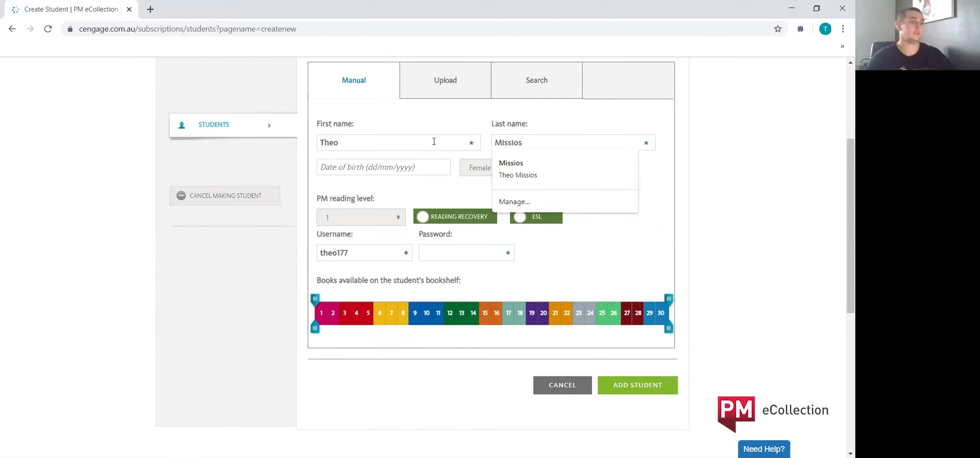
{"action": "left_click", "coordinate": [673, 236]}
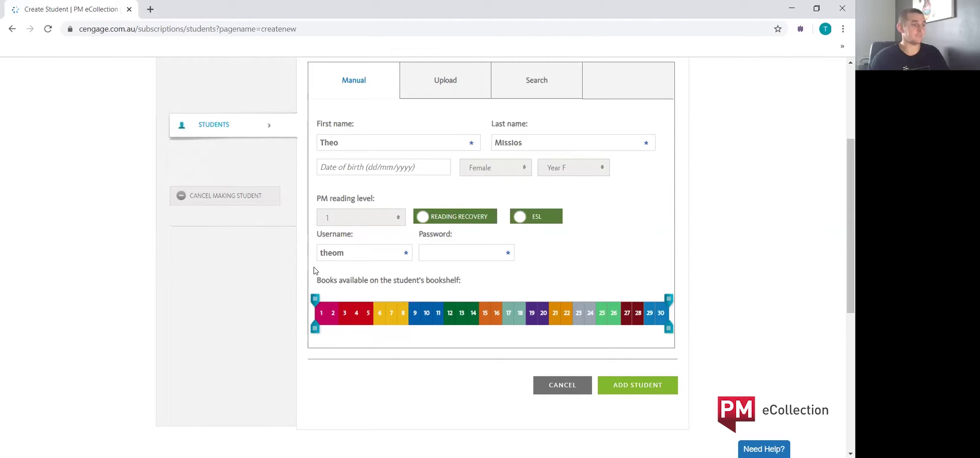
- Set date of birth 01/01/2000, gender Male and year level Year 1
{"action": "left_click", "coordinate": [377, 165]}
{"action": "type", "text": "01/01/2000"}
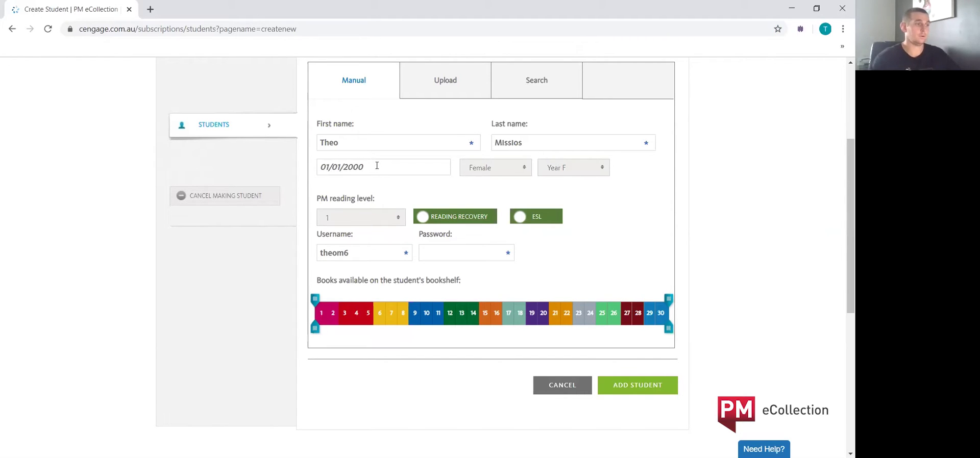
{"action": "left_click", "coordinate": [524, 170]}
{"action": "left_click", "coordinate": [511, 196]}
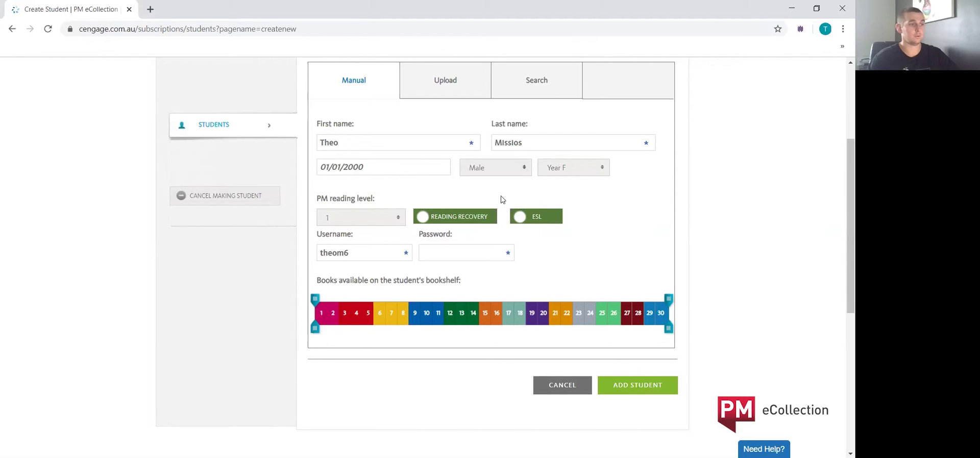
{"action": "left_click", "coordinate": [602, 167]}
{"action": "left_click", "coordinate": [577, 201]}
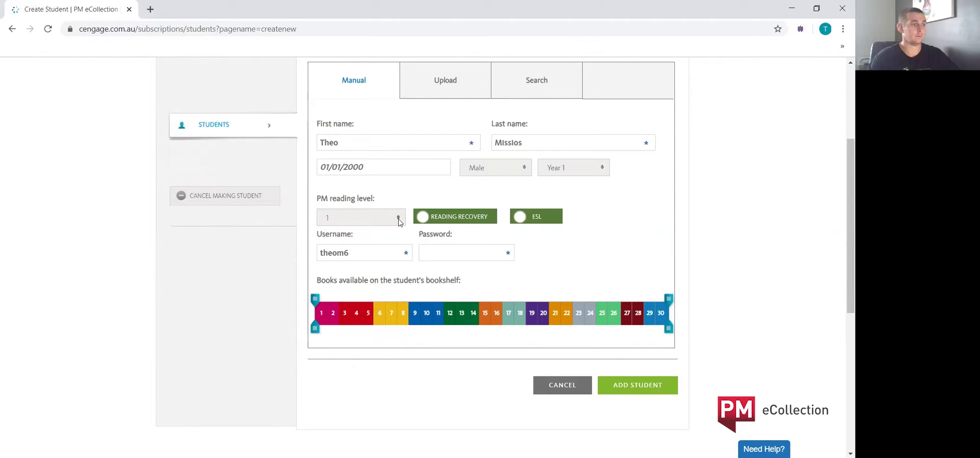
- Enter the student's password and add the student to the subscription
{"action": "left_click", "coordinate": [466, 255]}
{"action": "type", "text": "••••••"}
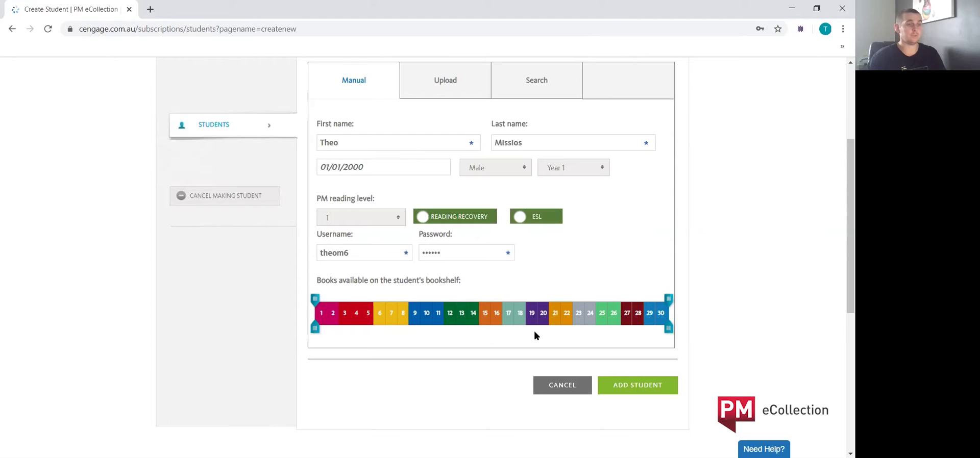
{"action": "left_click", "coordinate": [650, 390]}
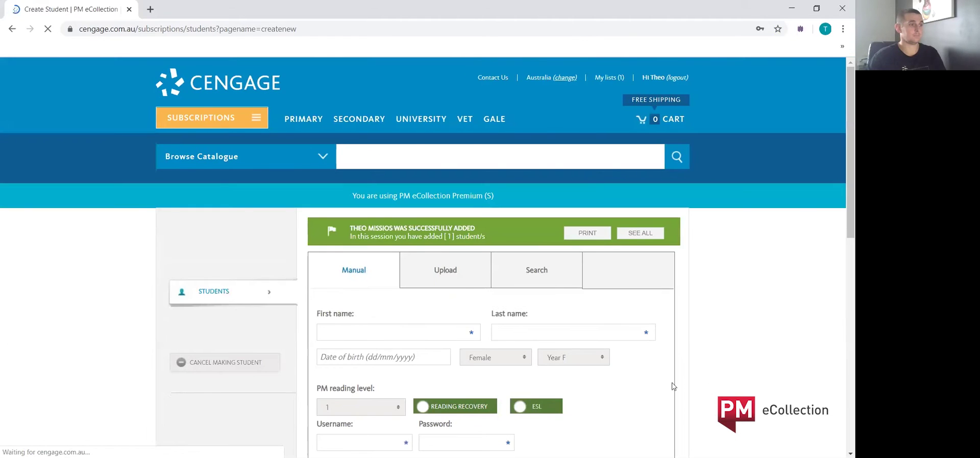
- Print the new student's login card from the success banner, then close the card tab
{"action": "scroll", "coordinate": [672, 386], "scroll_direction": "down", "scroll_amount": 2}
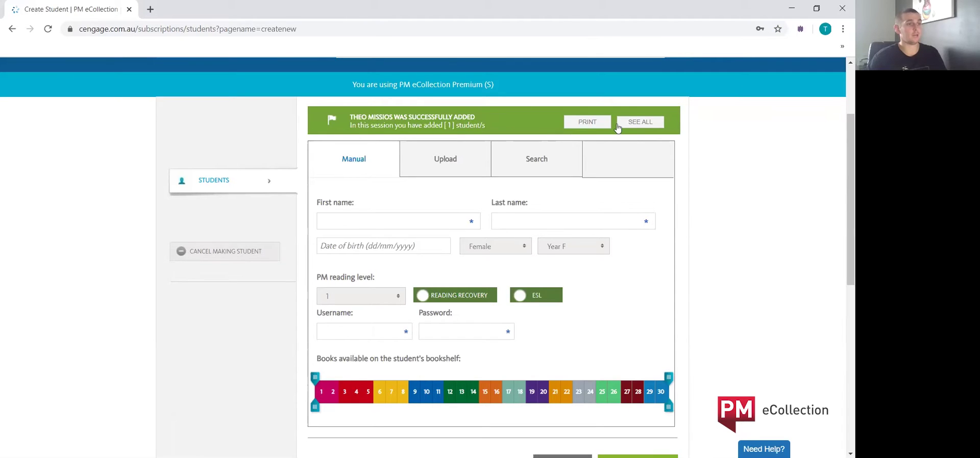
{"action": "left_click", "coordinate": [584, 125]}
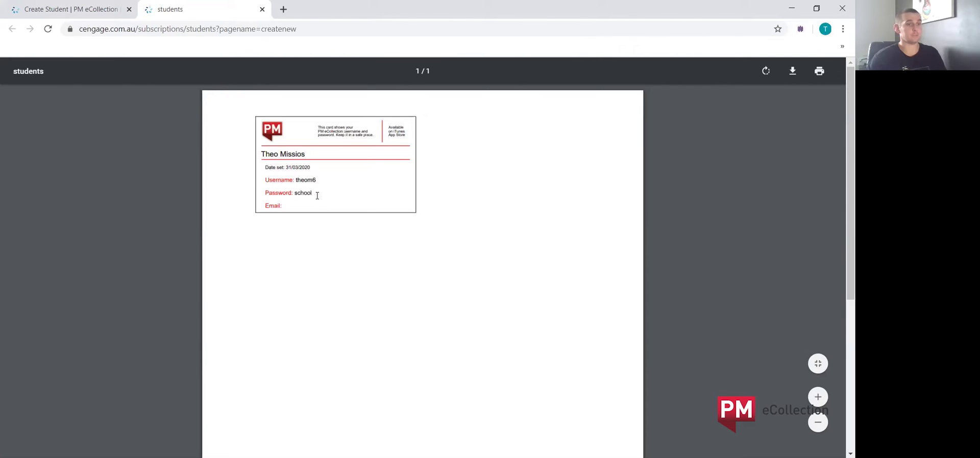
{"action": "left_click", "coordinate": [262, 9]}
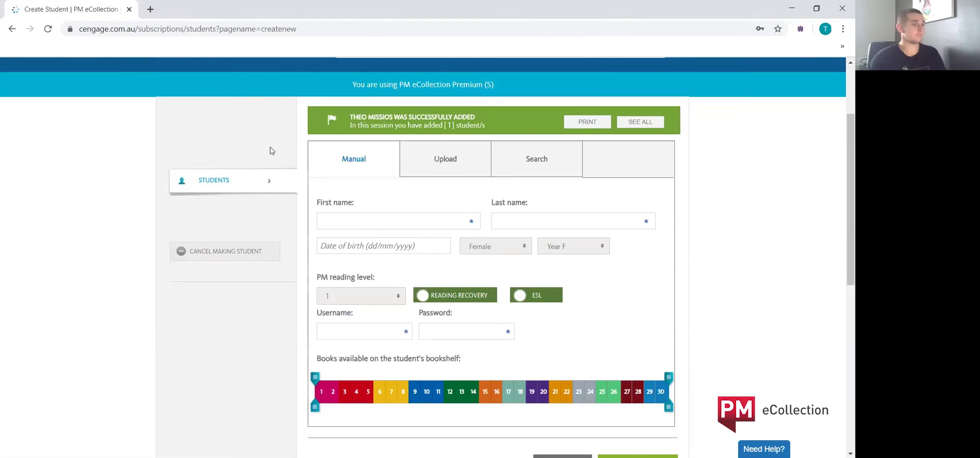
- Return to the Students list and choose Create Student Profile again
{"action": "scroll", "coordinate": [424, 234], "scroll_direction": "down", "scroll_amount": 1}
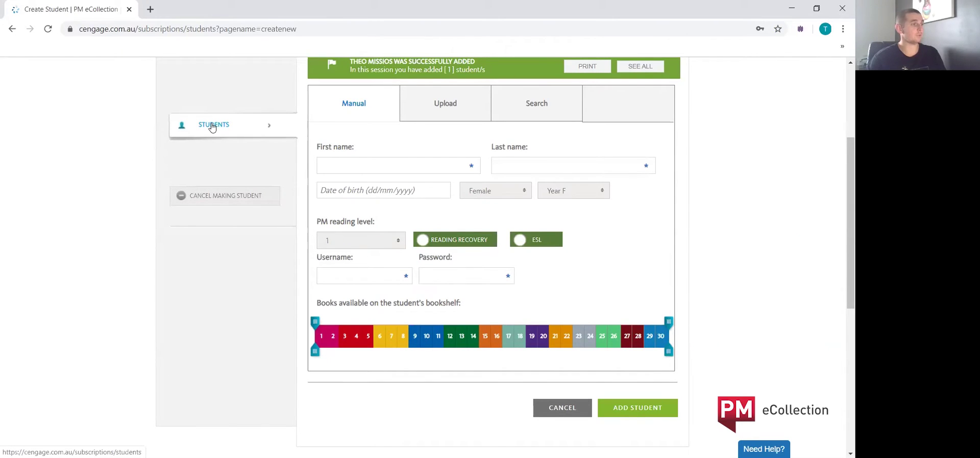
{"action": "left_click", "coordinate": [213, 127]}
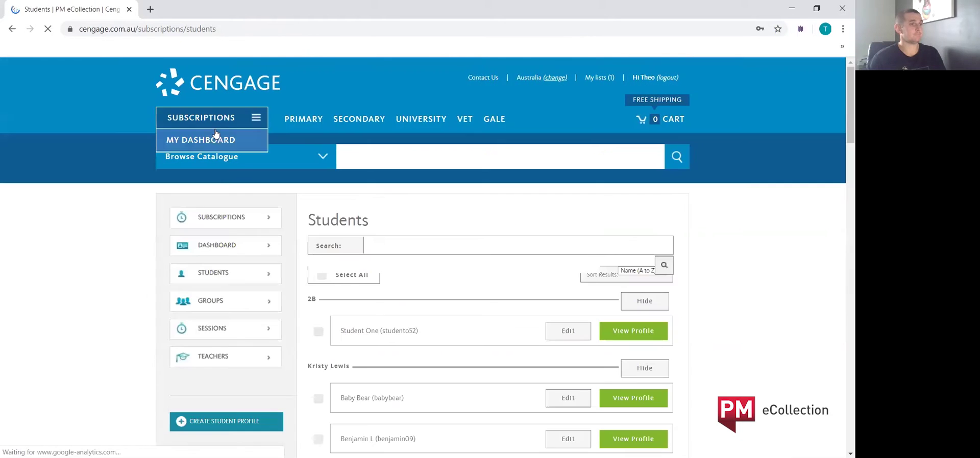
{"action": "scroll", "coordinate": [295, 296], "scroll_direction": "down", "scroll_amount": 1}
{"action": "scroll", "coordinate": [278, 342], "scroll_direction": "down", "scroll_amount": 2}
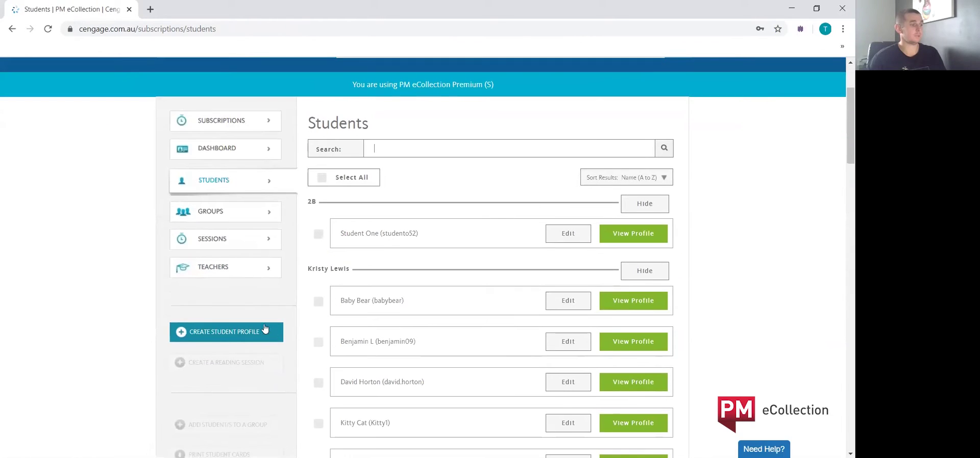
{"action": "left_click", "coordinate": [221, 337]}
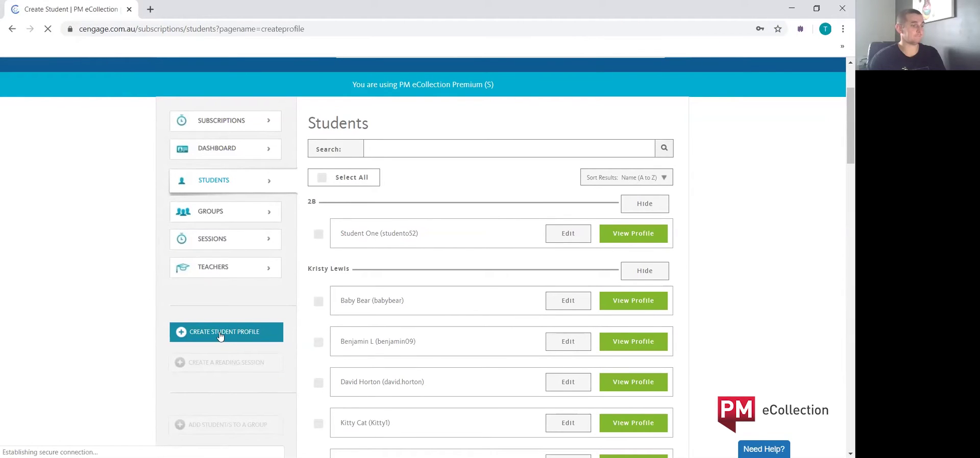
{"action": "scroll", "coordinate": [379, 331], "scroll_direction": "down", "scroll_amount": 1}
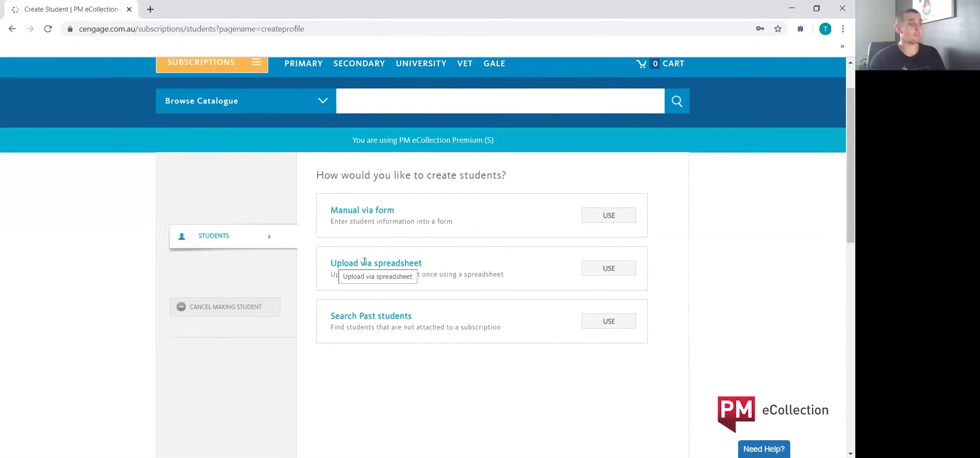
- Choose Upload via spreadsheet, download the Excel student template, and open the downloaded .xls
{"action": "left_click", "coordinate": [612, 271]}
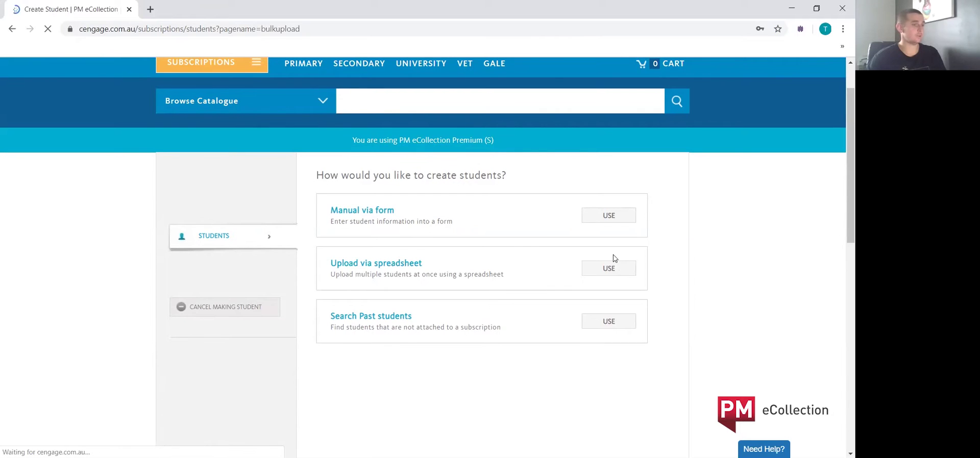
{"action": "scroll", "coordinate": [607, 323], "scroll_direction": "down", "scroll_amount": 2}
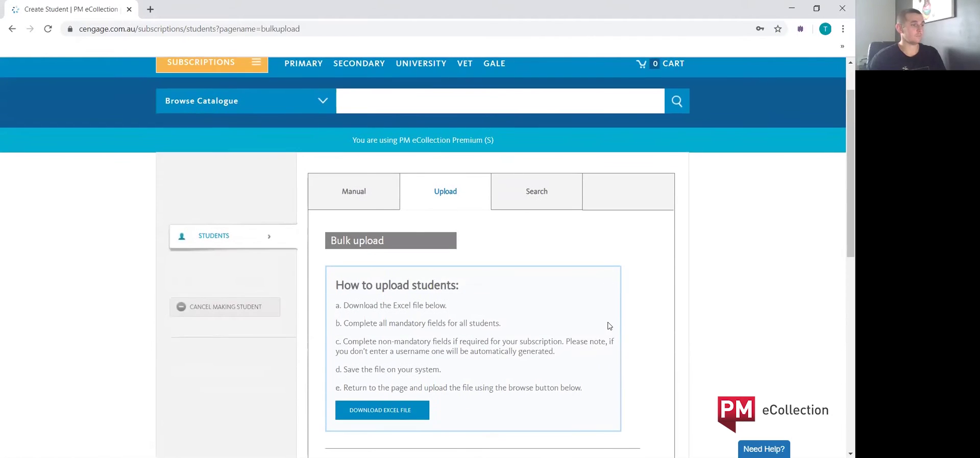
{"action": "scroll", "coordinate": [608, 322], "scroll_direction": "down", "scroll_amount": 1}
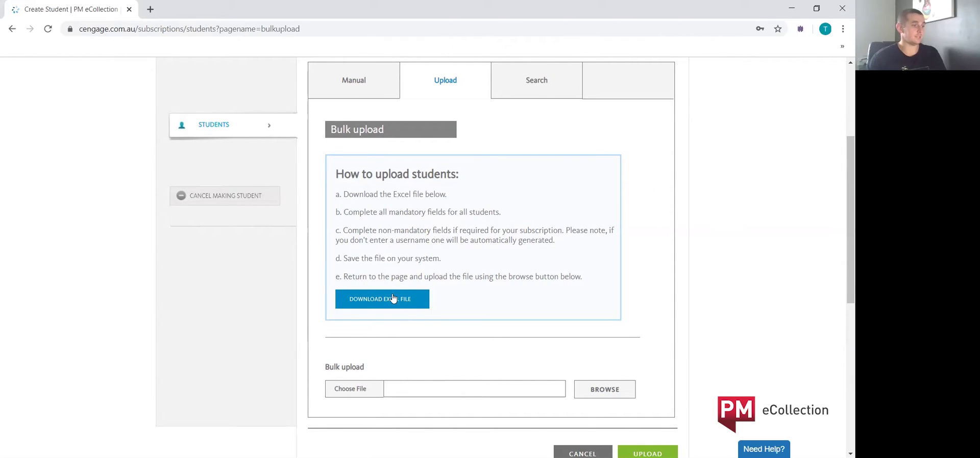
{"action": "left_click", "coordinate": [385, 301]}
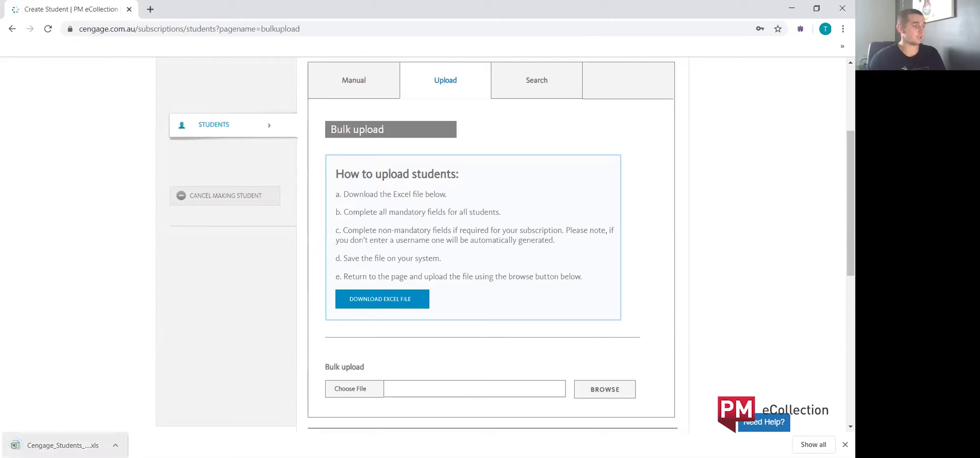
{"action": "left_click", "coordinate": [59, 445]}
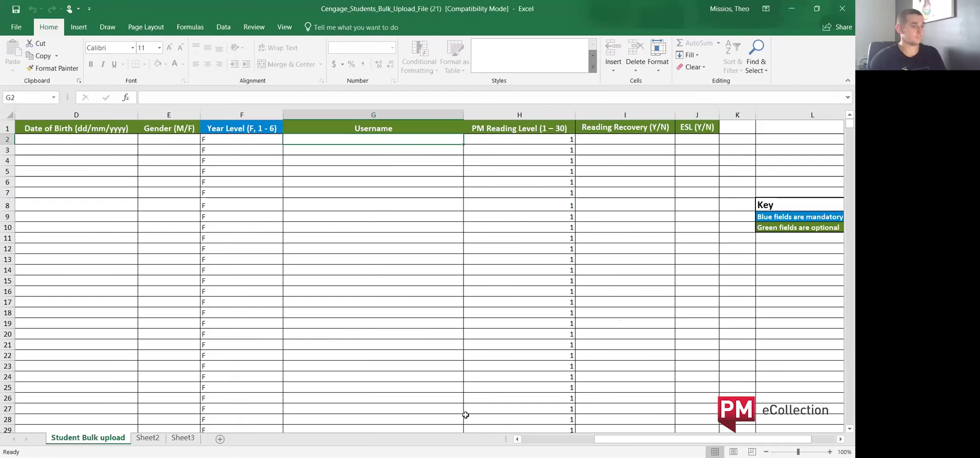
{"action": "left_click_drag", "start_coordinate": [651, 441], "coordinate": [404, 445]}
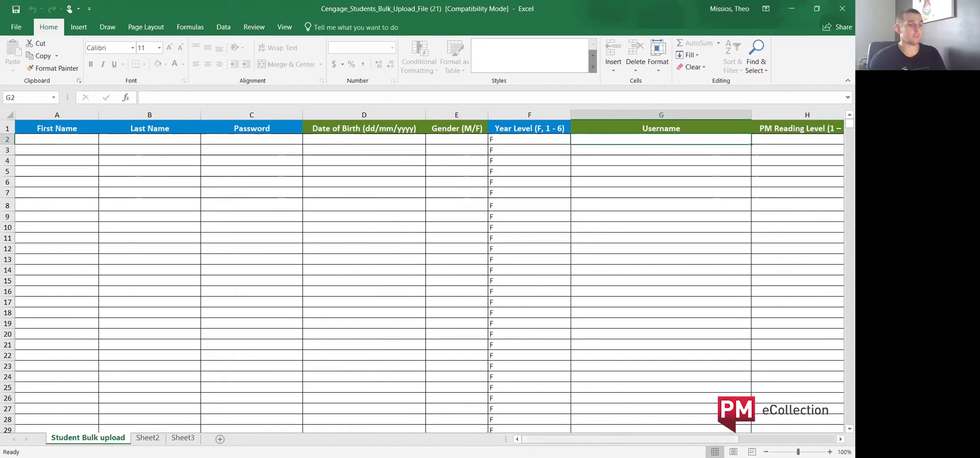
{"action": "left_click_drag", "start_coordinate": [678, 441], "coordinate": [769, 441]}
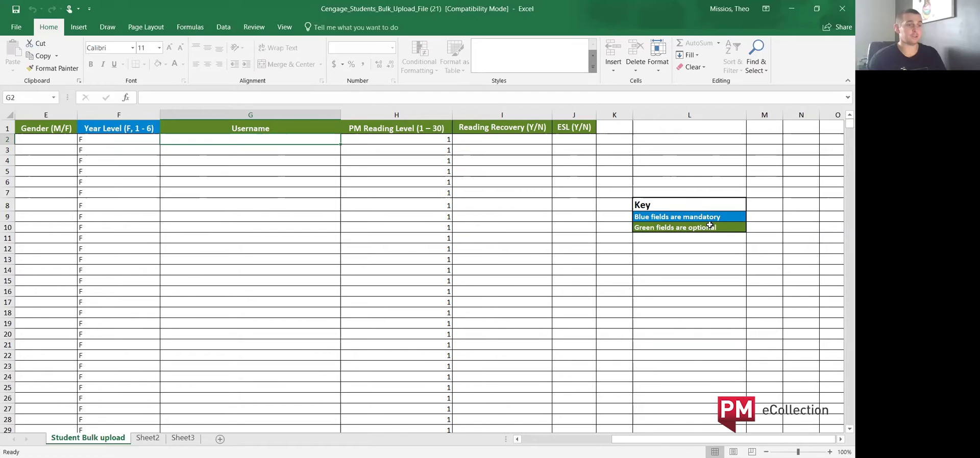
{"action": "left_click_drag", "start_coordinate": [723, 440], "coordinate": [631, 441]}
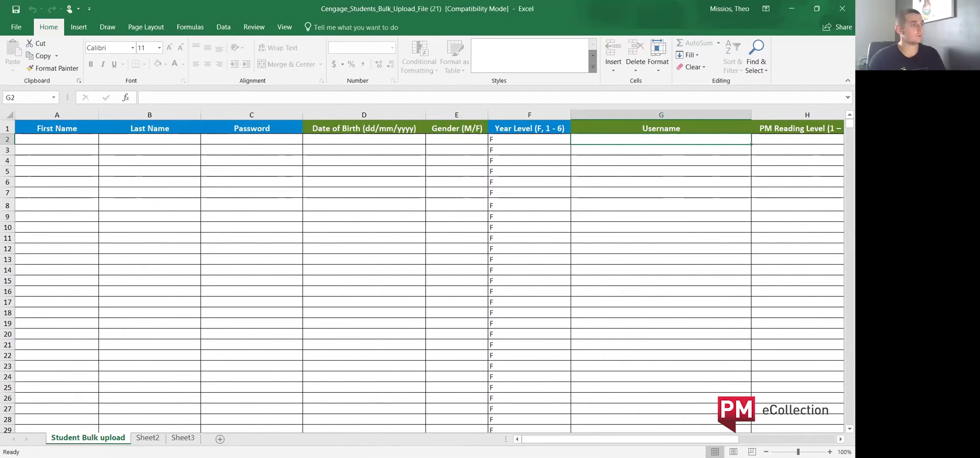
{"action": "left_click", "coordinate": [53, 138]}
{"action": "left_click", "coordinate": [49, 150]}
{"action": "left_click", "coordinate": [48, 162]}
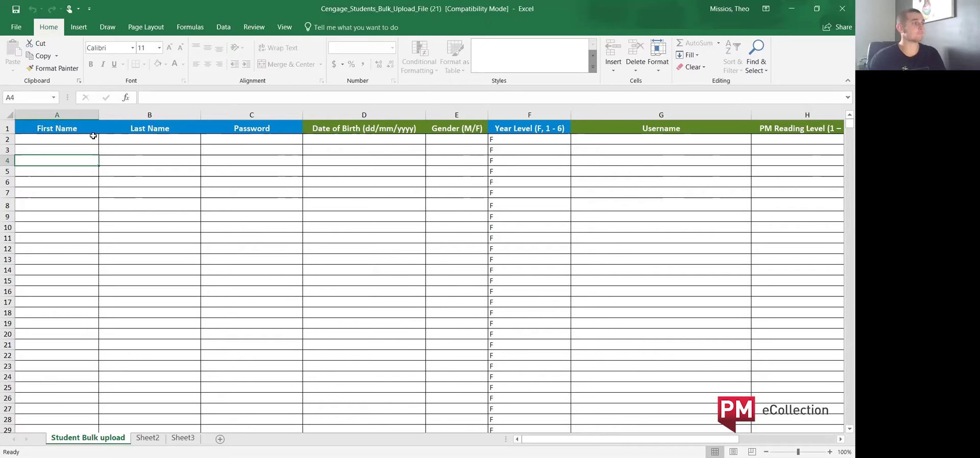
{"action": "left_click", "coordinate": [72, 139]}
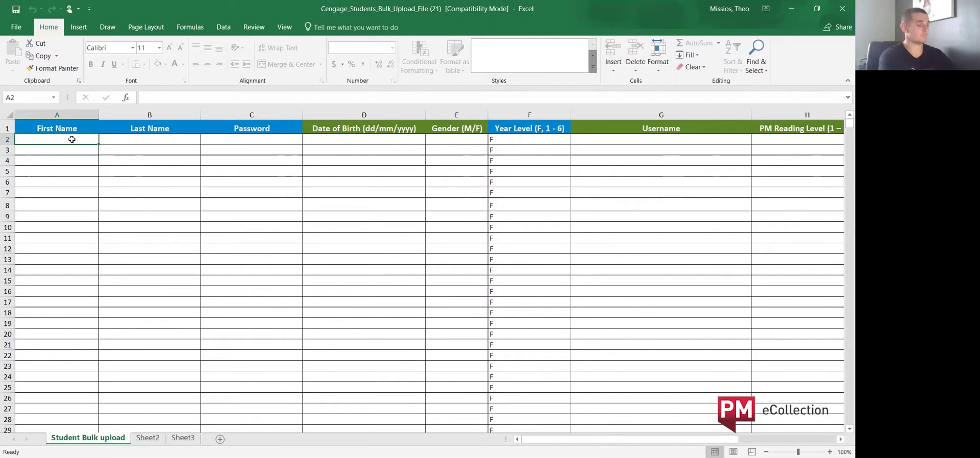
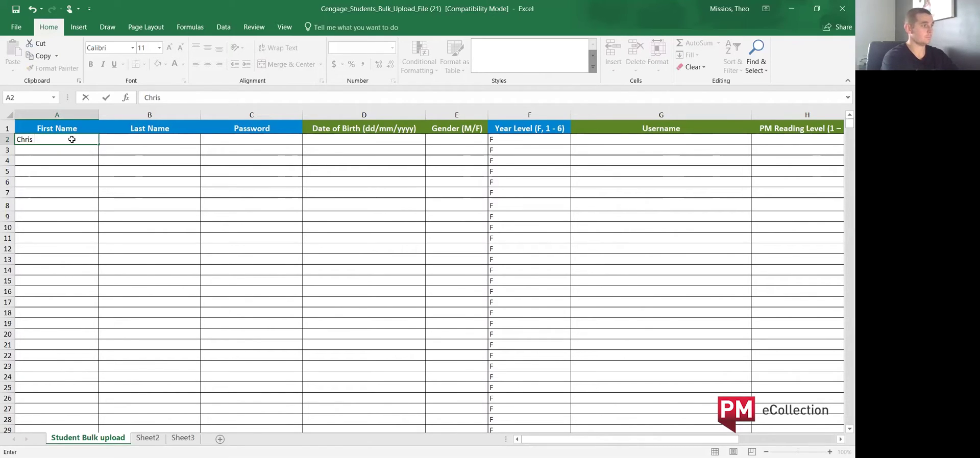
- Fill row 2 with the first student's first name, last name and password
{"action": "key", "text": "Tab"}
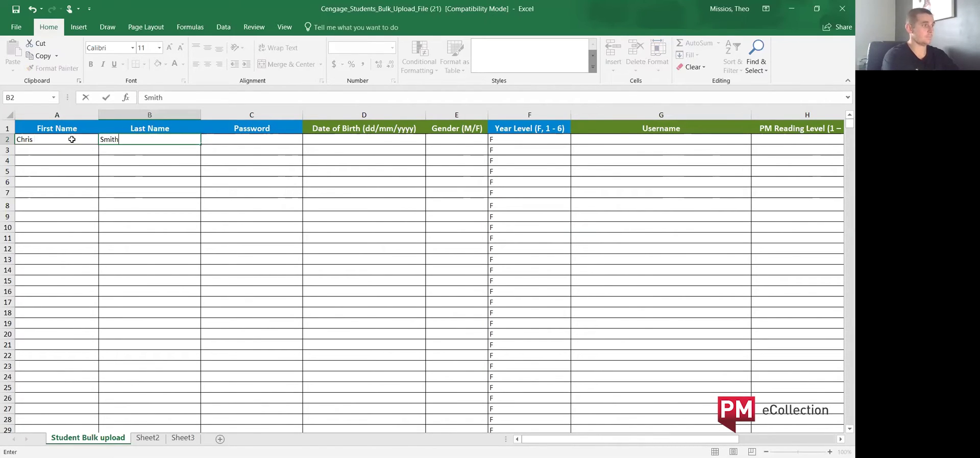
{"action": "key", "text": "Tab"}
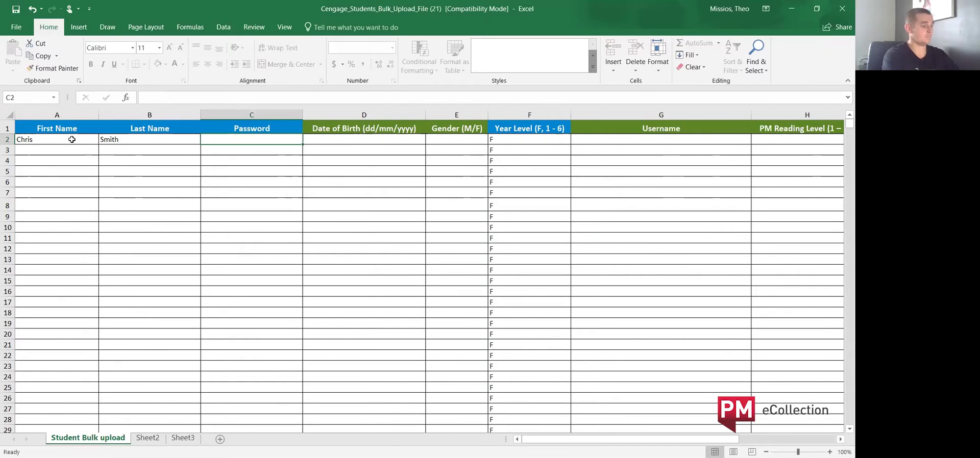
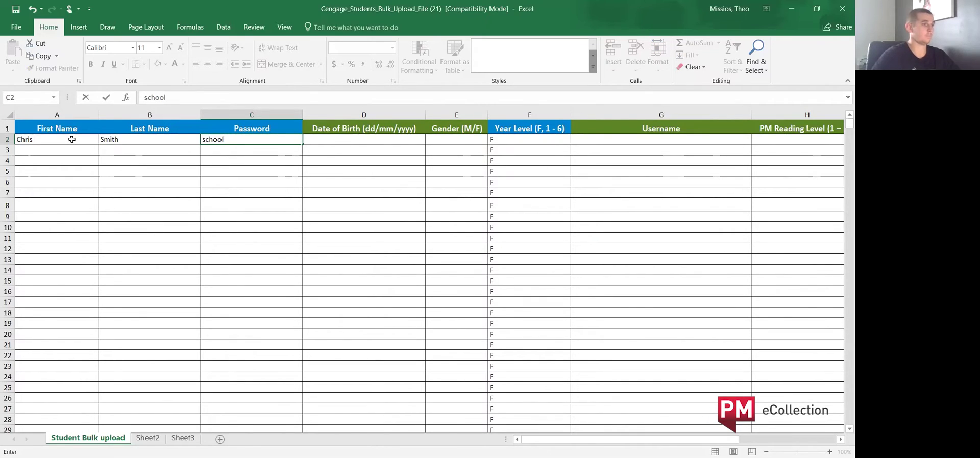
{"action": "left_click", "coordinate": [508, 140]}
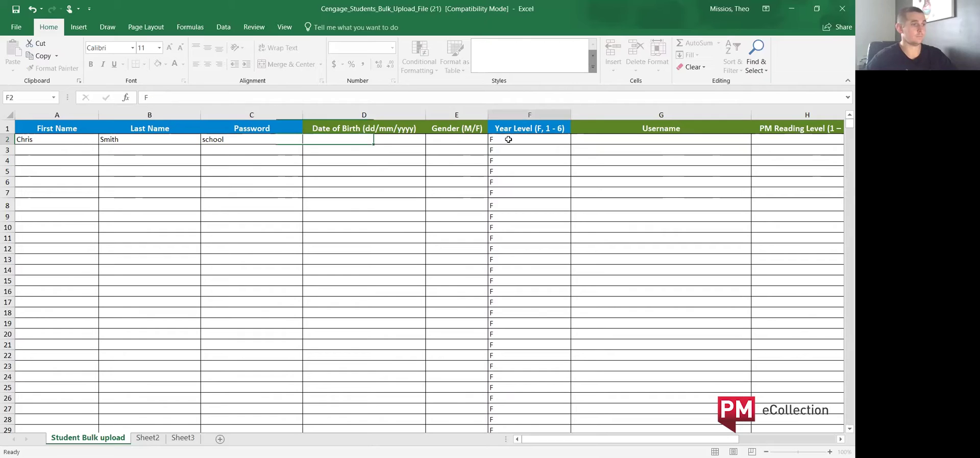
- Add a second student in row 3 with names, password and year level 1
{"action": "left_click", "coordinate": [76, 149]}
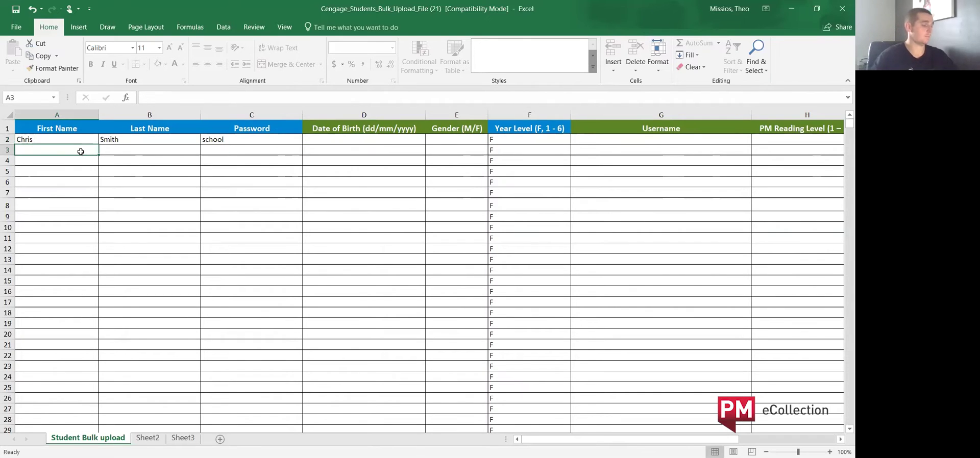
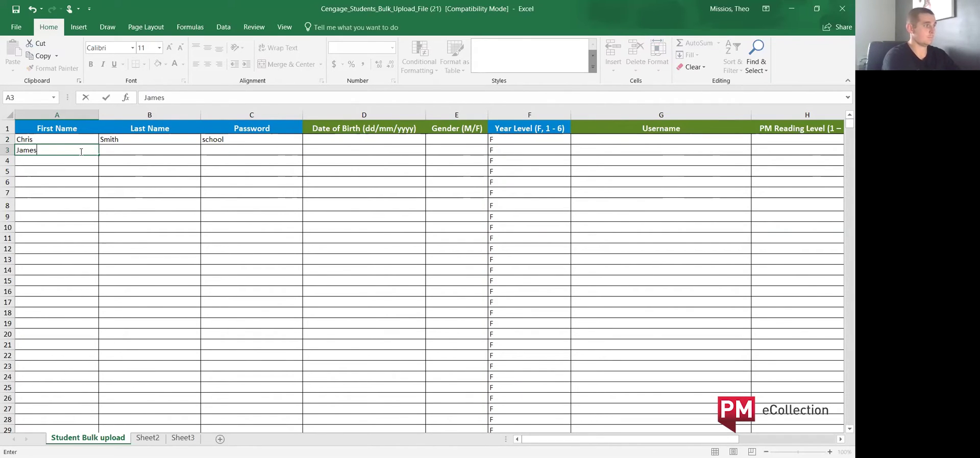
{"action": "key", "text": "Tab"}
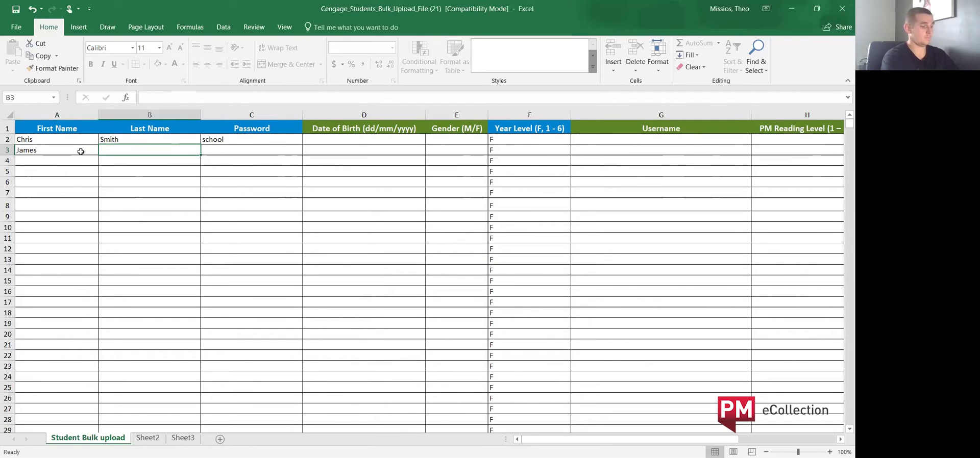
{"action": "key", "text": "Tab"}
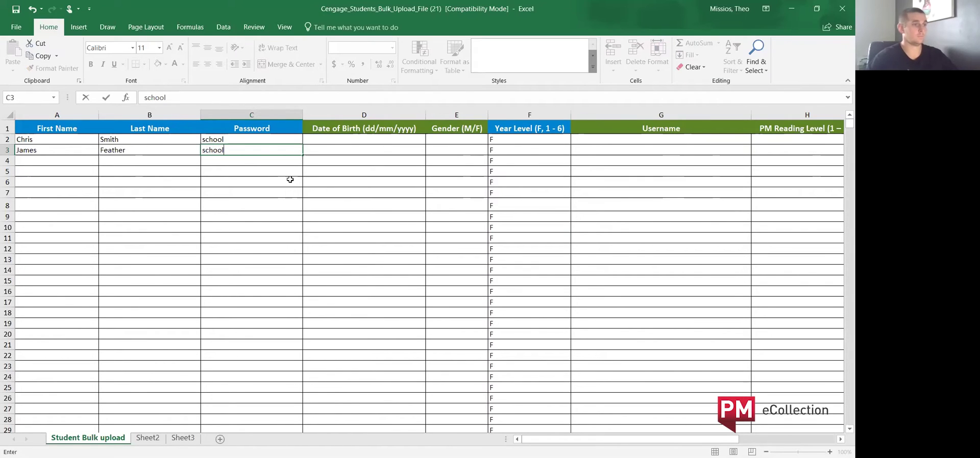
{"action": "left_click", "coordinate": [561, 151]}
{"action": "left_click", "coordinate": [575, 150]}
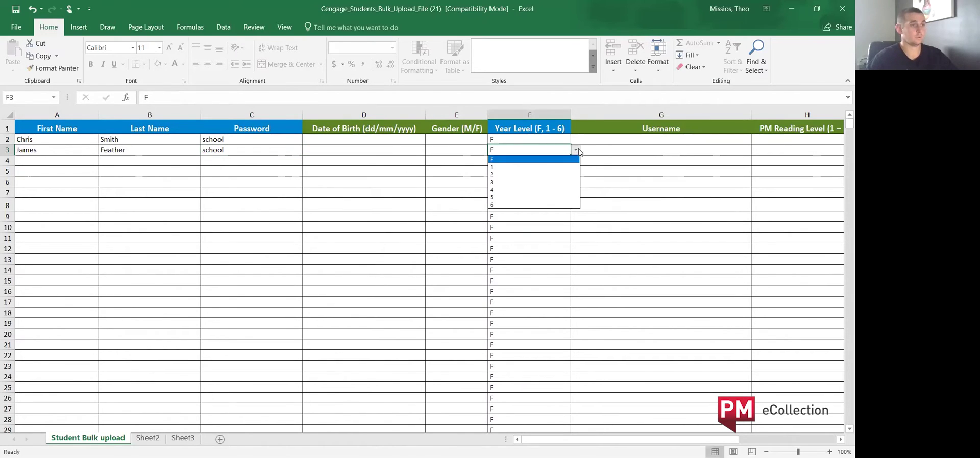
{"action": "left_click", "coordinate": [510, 166]}
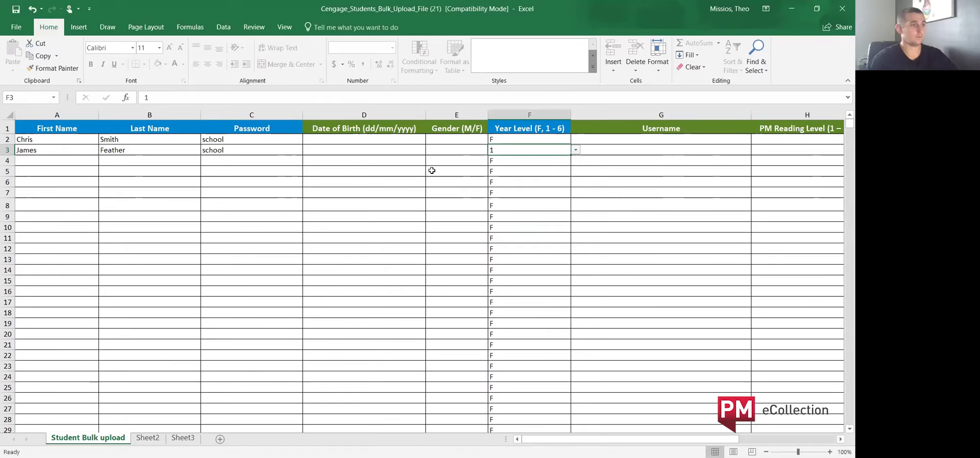
- Add a third student in row 4 with names, password and year level 2
{"action": "left_click", "coordinate": [41, 161]}
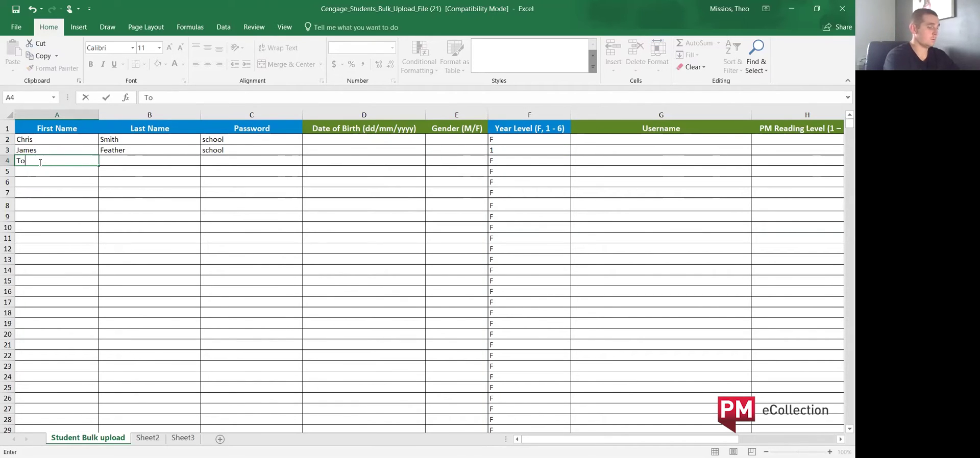
{"action": "key", "text": "Tab"}
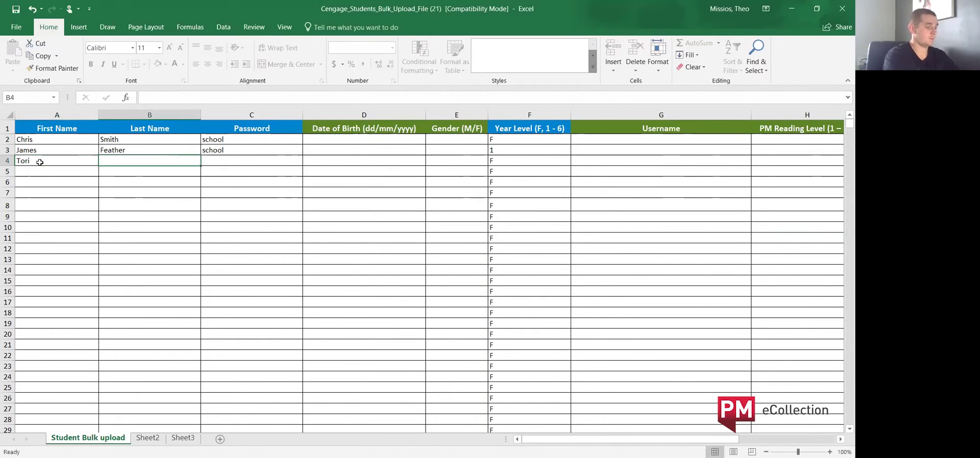
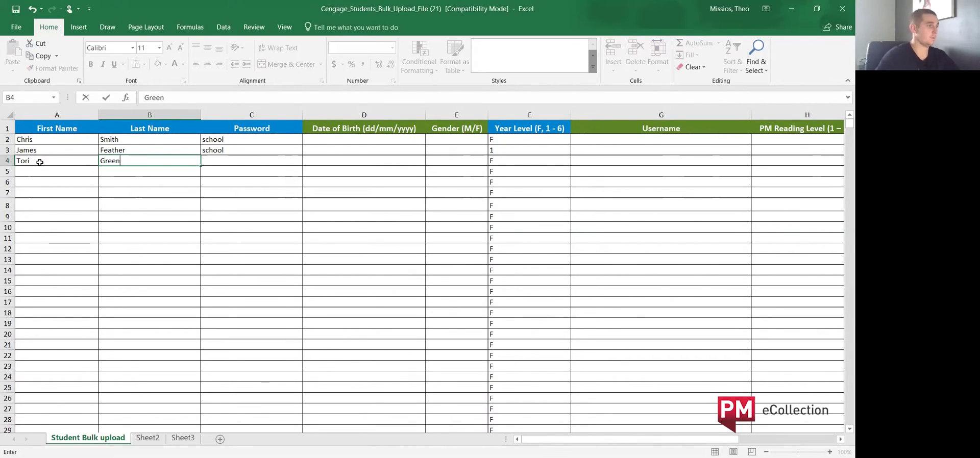
{"action": "left_click", "coordinate": [231, 165]}
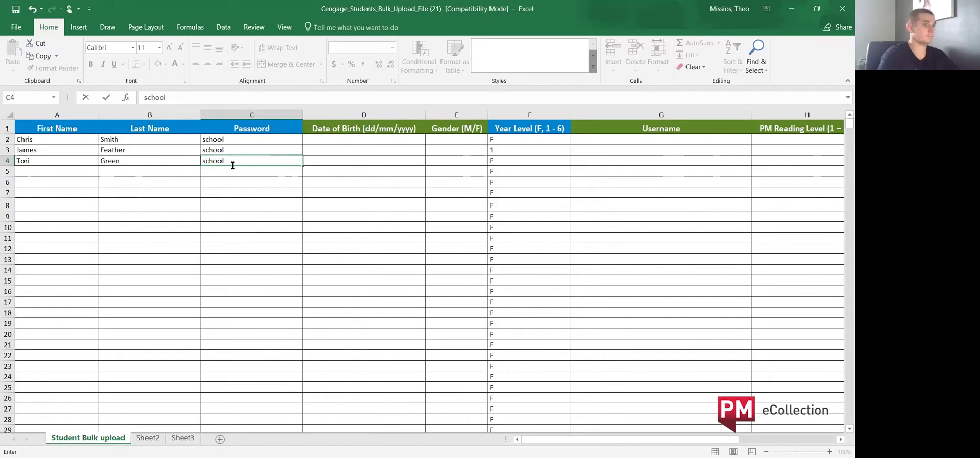
{"action": "left_click", "coordinate": [516, 165]}
{"action": "left_click", "coordinate": [575, 161]}
{"action": "left_click", "coordinate": [525, 182]}
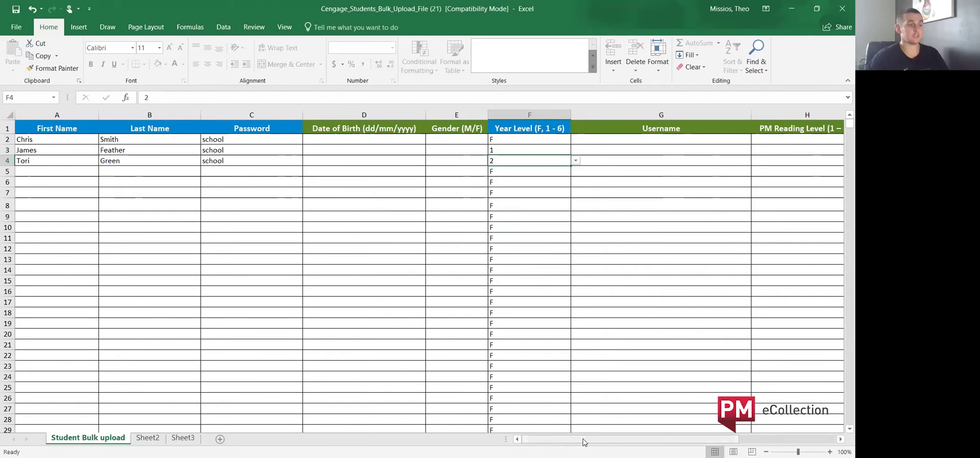
{"action": "mouse_move", "coordinate": [602, 438]}
{"action": "left_mouse_down"}
{"action": "mouse_move", "coordinate": [685, 439]}
{"action": "mouse_move", "coordinate": [602, 439]}
{"action": "left_mouse_up"}
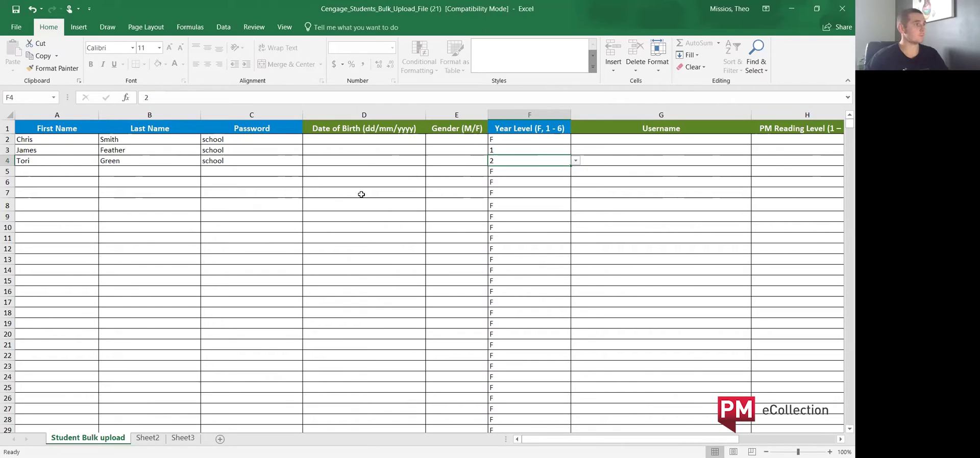
- Save the workbook into Documents > assets, accepting the Compatibility Checker
{"action": "left_click", "coordinate": [18, 28]}
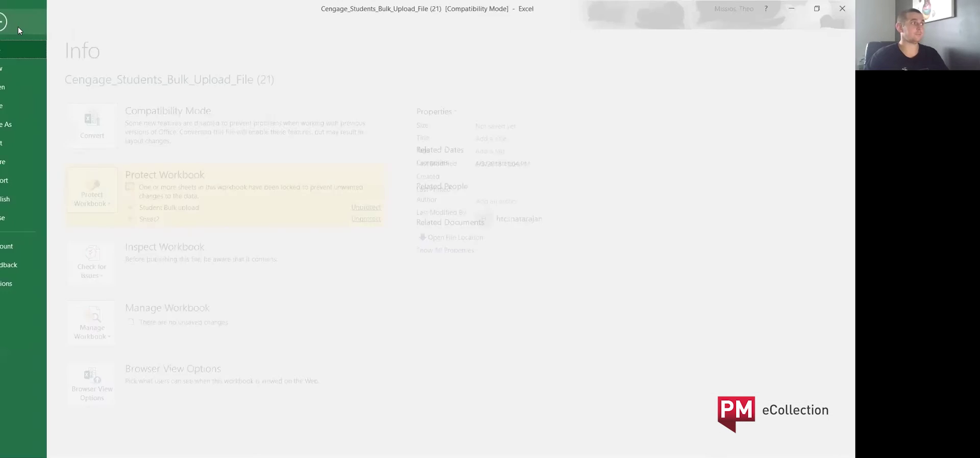
{"action": "left_click", "coordinate": [27, 124]}
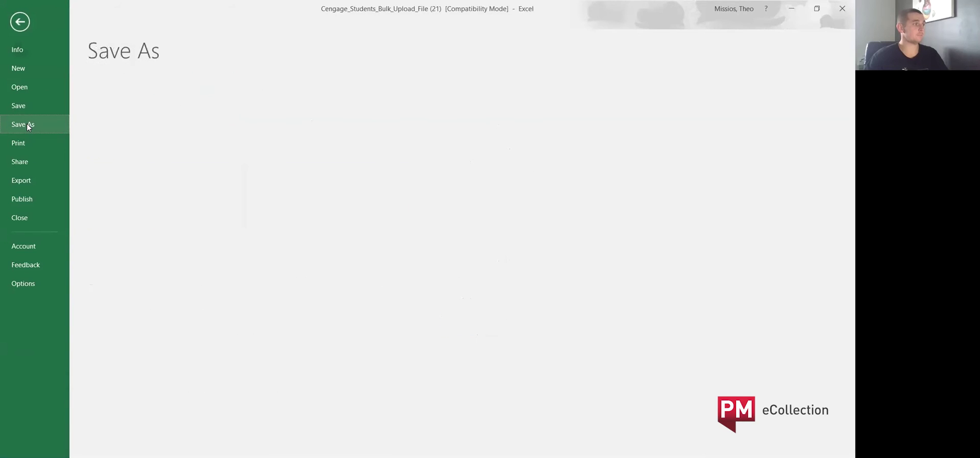
{"action": "left_click", "coordinate": [149, 246]}
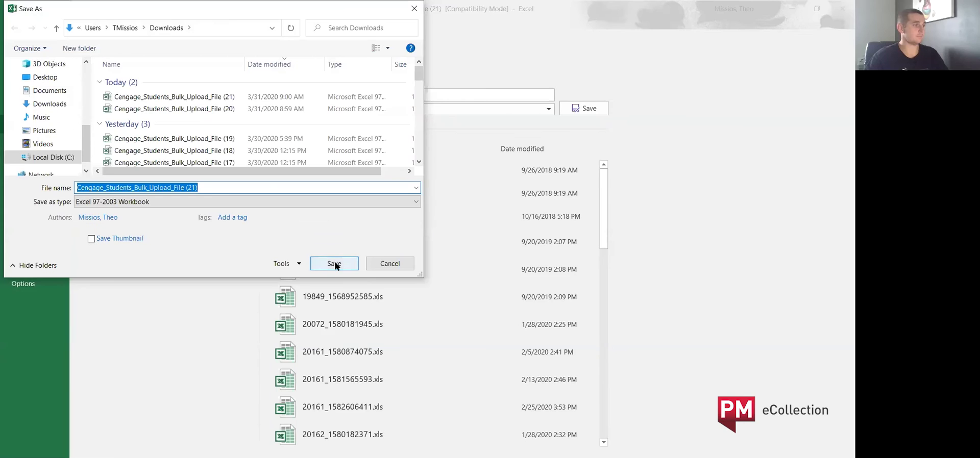
{"action": "left_click", "coordinate": [42, 90]}
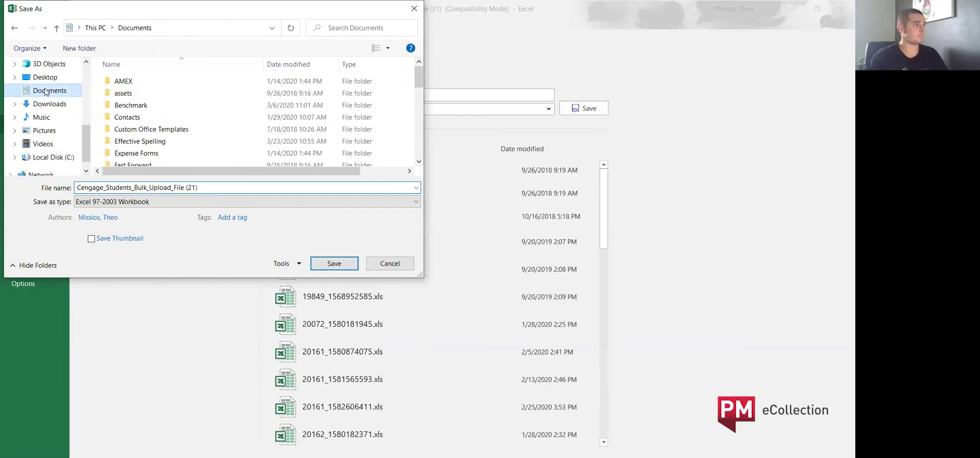
{"action": "left_click", "coordinate": [69, 95]}
{"action": "left_click", "coordinate": [344, 264]}
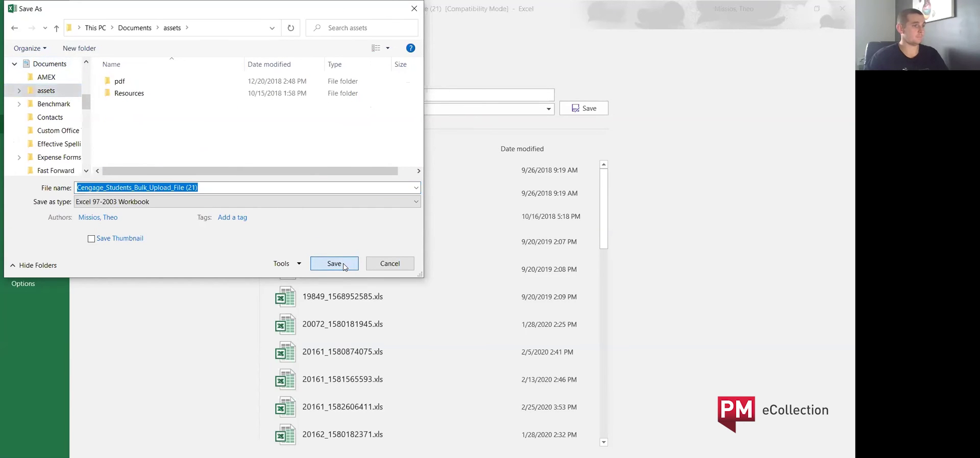
{"action": "key", "text": "Return"}
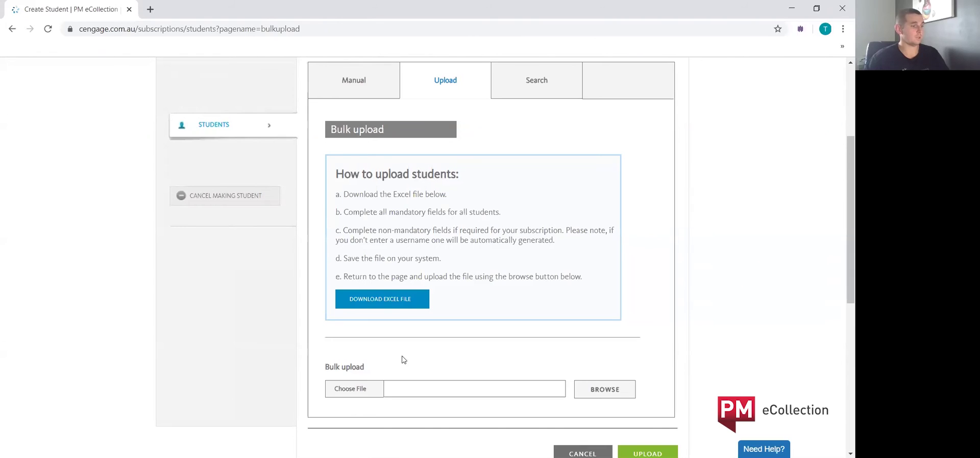
- Attach Cengage_Students_Bulk_Upload_File (21).xls from Documents > assets and upload it
{"action": "scroll", "coordinate": [403, 360], "scroll_direction": "down", "scroll_amount": 1}
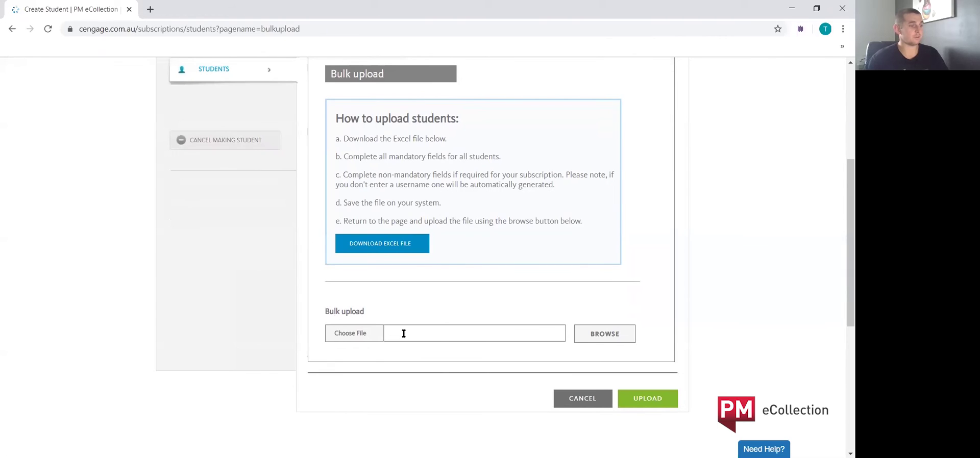
{"action": "left_click", "coordinate": [599, 335]}
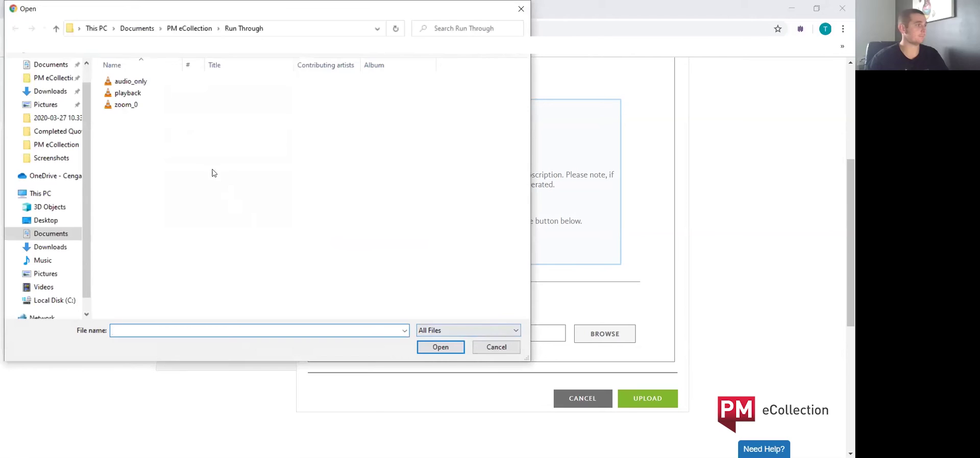
{"action": "left_click", "coordinate": [54, 65]}
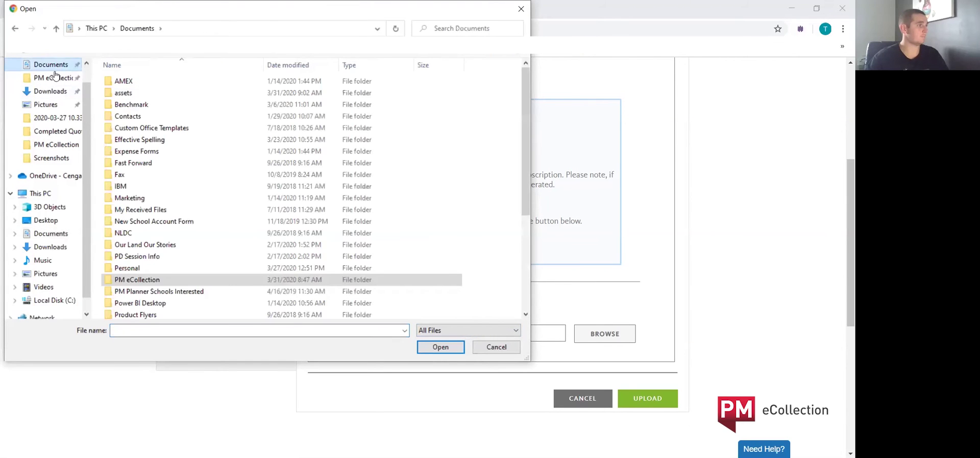
{"action": "double_click", "coordinate": [141, 96]}
{"action": "left_click", "coordinate": [141, 104]}
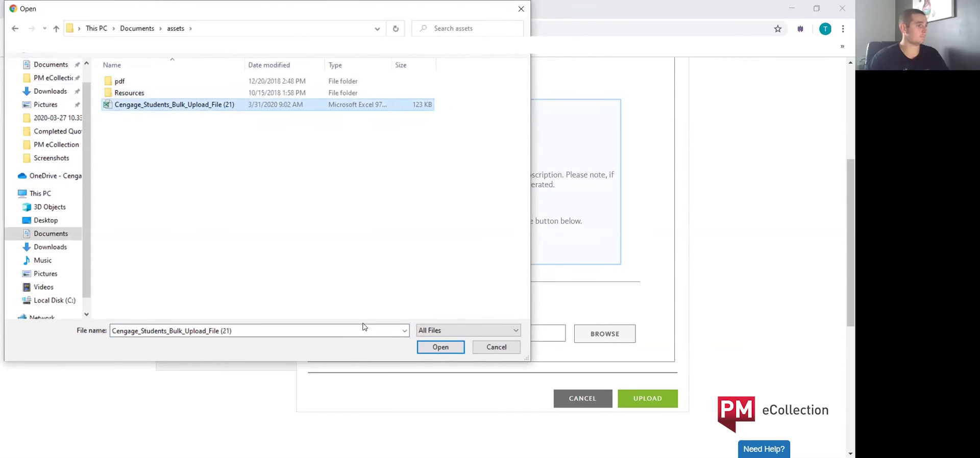
{"action": "left_click", "coordinate": [440, 347]}
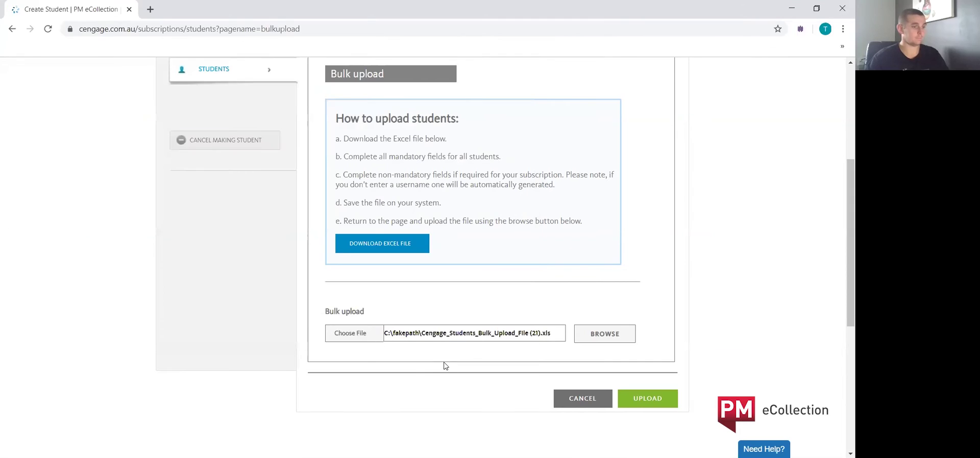
{"action": "left_click", "coordinate": [656, 399]}
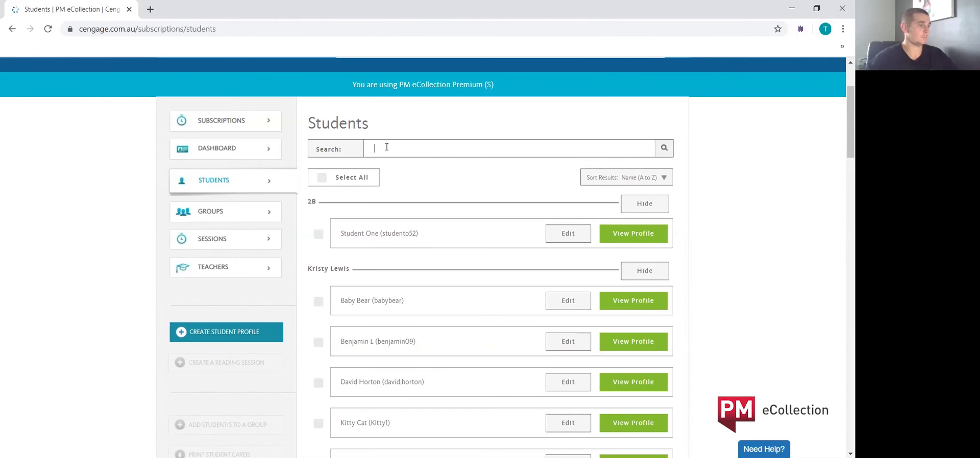
- Search the Students list for the first uploaded student by name via the autocomplete suggestion
{"action": "type", "text": "Chris"}
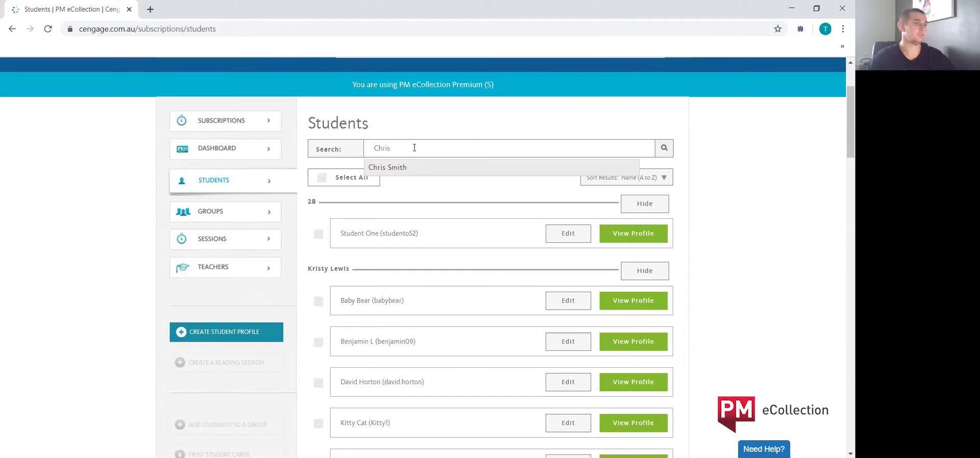
{"action": "left_click", "coordinate": [411, 166]}
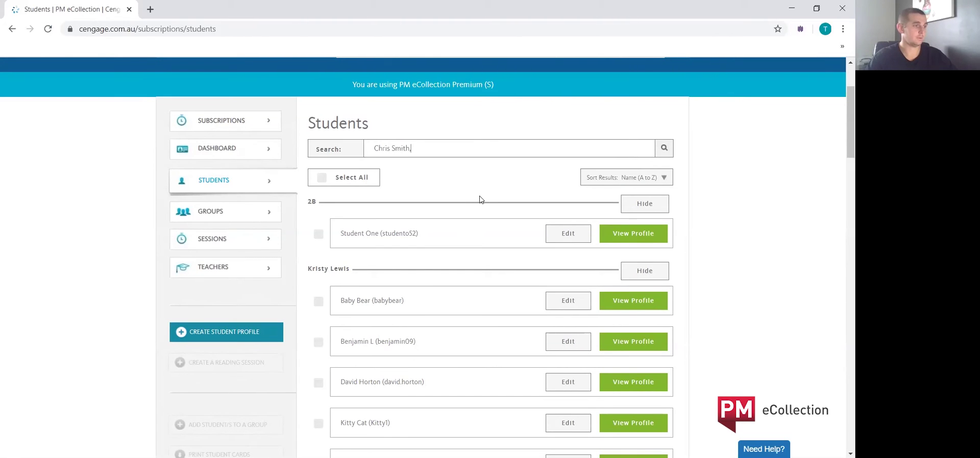
{"action": "left_click", "coordinate": [665, 150]}
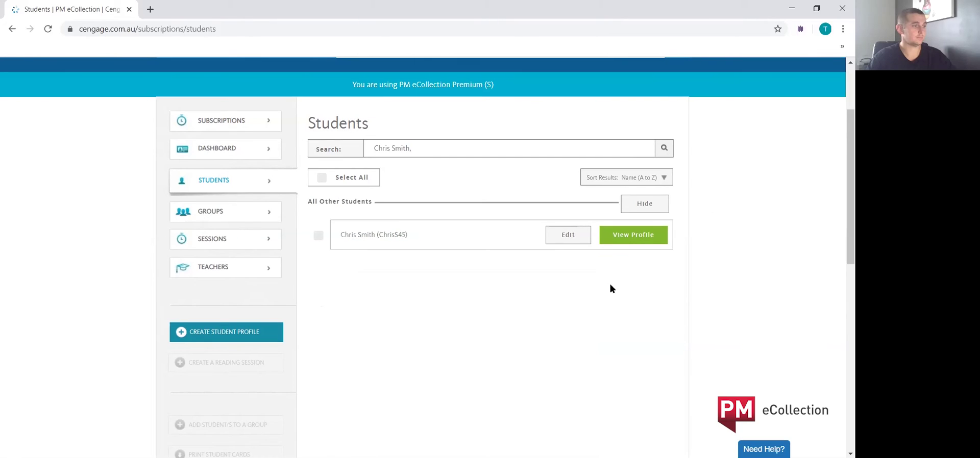
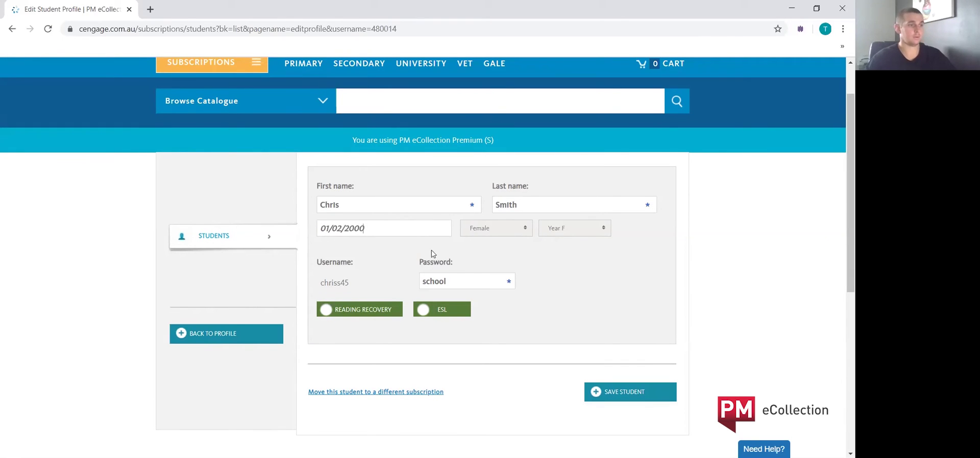
- Set the student's gender to Male, replace the password with a new one, and save
{"action": "left_click", "coordinate": [493, 230]}
{"action": "left_click", "coordinate": [513, 258]}
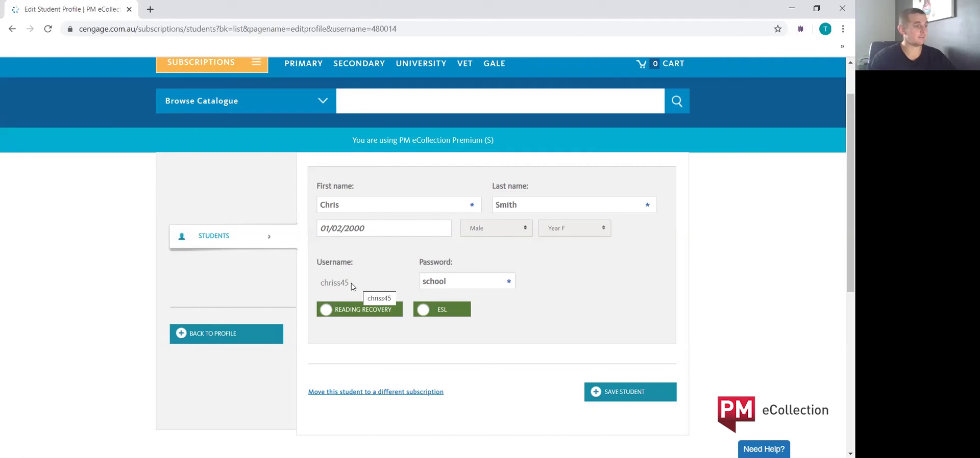
{"action": "left_click_drag", "start_coordinate": [456, 280], "coordinate": [406, 284]}
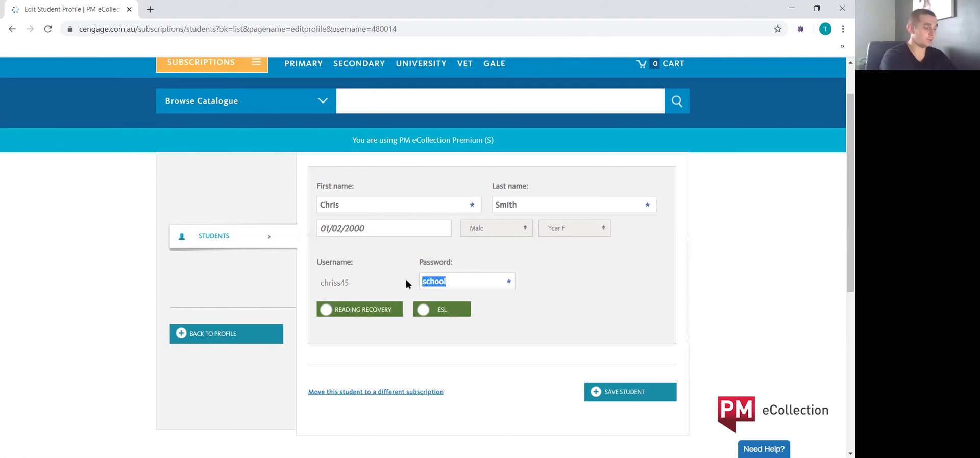
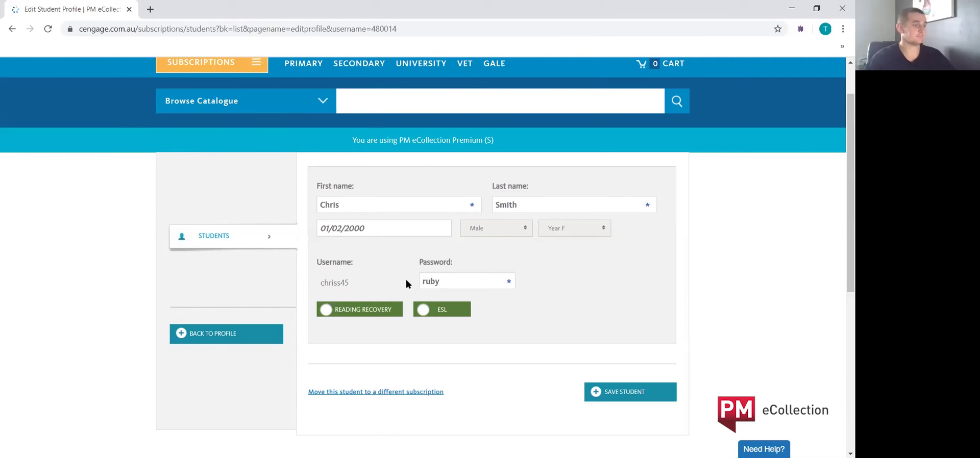
{"action": "left_click", "coordinate": [623, 393]}
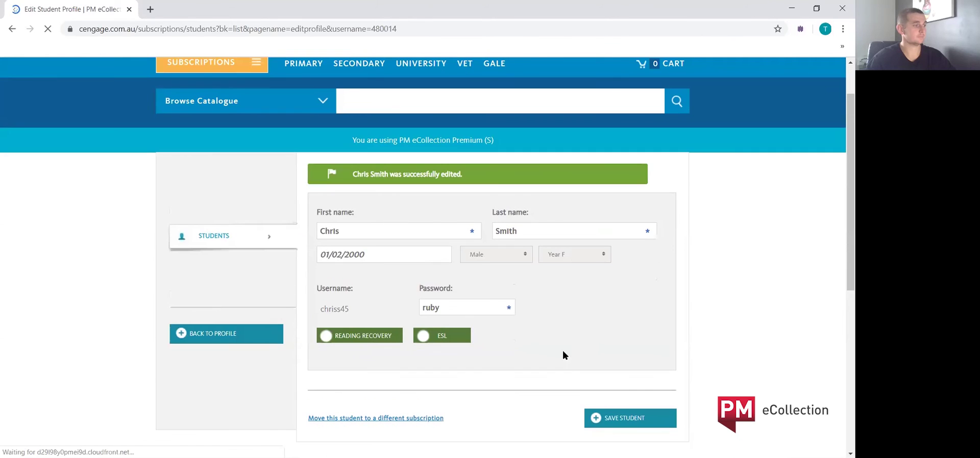
- Return to the student's profile and toggle ESL and Reading Recovery on, then back off
{"action": "left_click", "coordinate": [223, 338]}
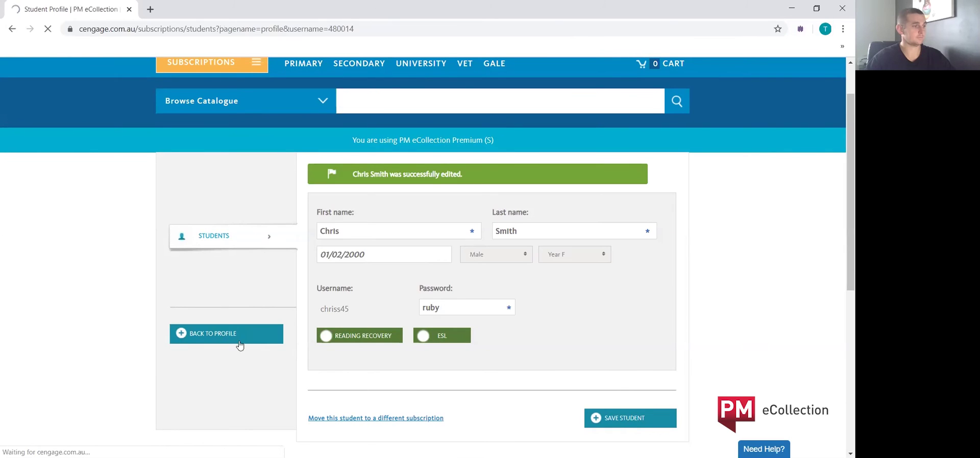
{"action": "scroll", "coordinate": [490, 342], "scroll_direction": "down", "scroll_amount": 2}
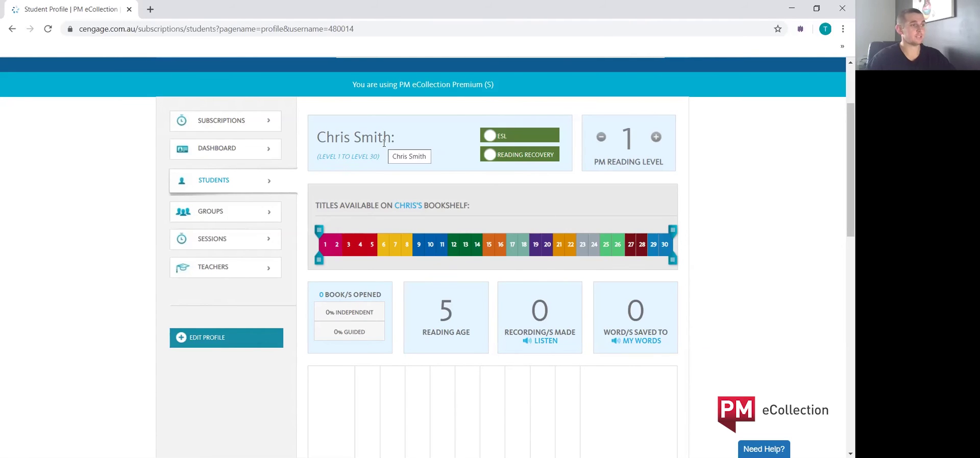
{"action": "left_click", "coordinate": [492, 139]}
{"action": "left_click", "coordinate": [490, 162]}
{"action": "left_click", "coordinate": [489, 160]}
{"action": "left_click", "coordinate": [490, 136]}
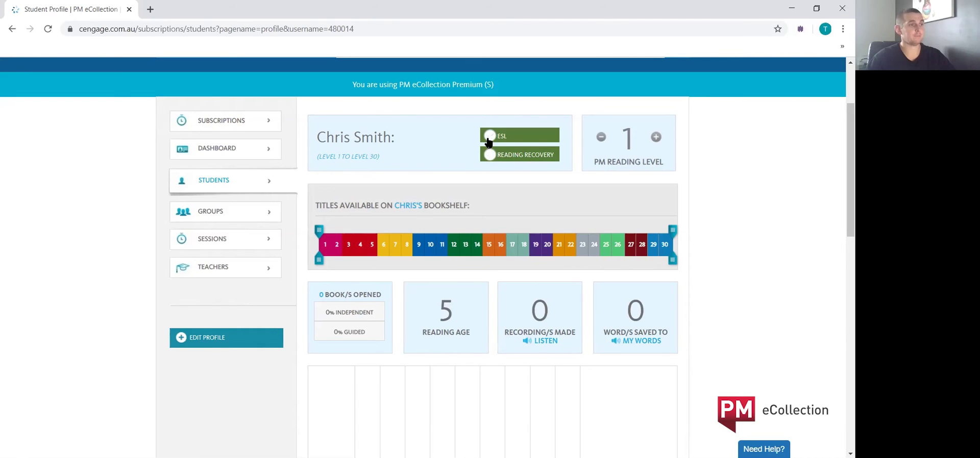
- Raise the PM reading level step by step to 10
{"action": "left_click", "coordinate": [656, 138]}
{"action": "left_click", "coordinate": [657, 138]}
{"action": "left_click", "coordinate": [656, 138]}
{"action": "left_click", "coordinate": [656, 138]}
{"action": "left_click", "coordinate": [657, 143]}
{"action": "left_click", "coordinate": [658, 143]}
{"action": "left_click", "coordinate": [658, 143]}
{"action": "left_click", "coordinate": [658, 143]}
{"action": "left_click", "coordinate": [657, 144]}
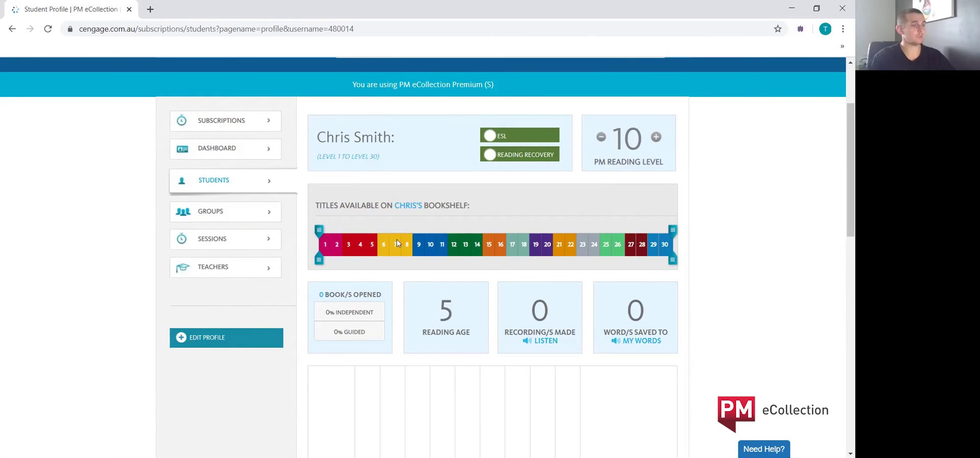
- Adjust the bookshelf range, then restore it to span levels 1 to 30
{"action": "left_click_drag", "start_coordinate": [673, 230], "coordinate": [440, 236]}
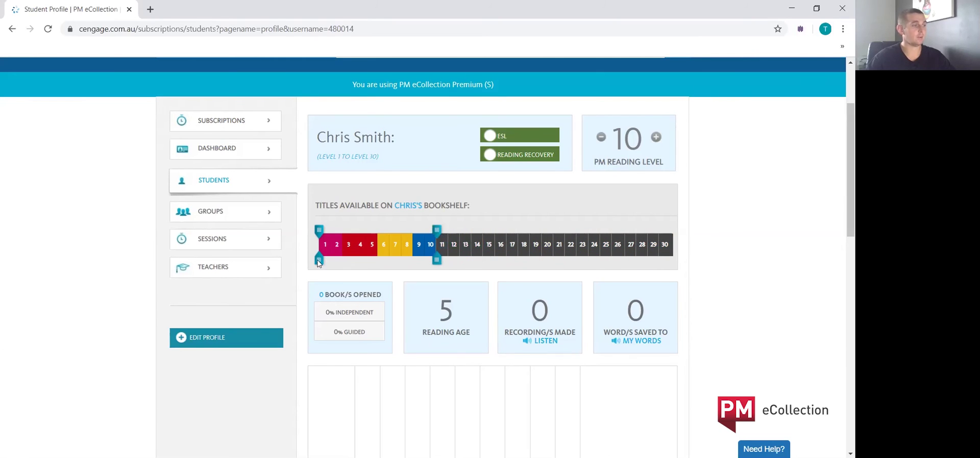
{"action": "left_click_drag", "start_coordinate": [318, 263], "coordinate": [422, 257]}
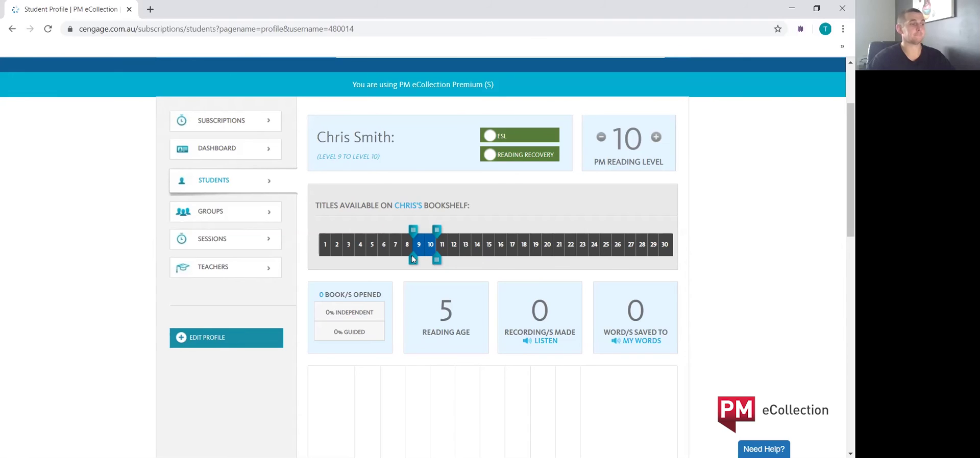
{"action": "left_click_drag", "start_coordinate": [412, 259], "coordinate": [319, 259]}
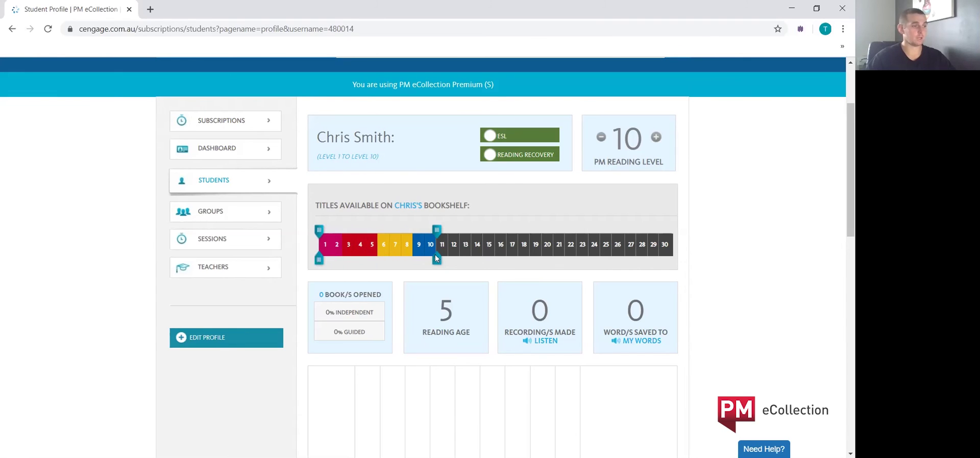
{"action": "left_click_drag", "start_coordinate": [436, 260], "coordinate": [682, 260]}
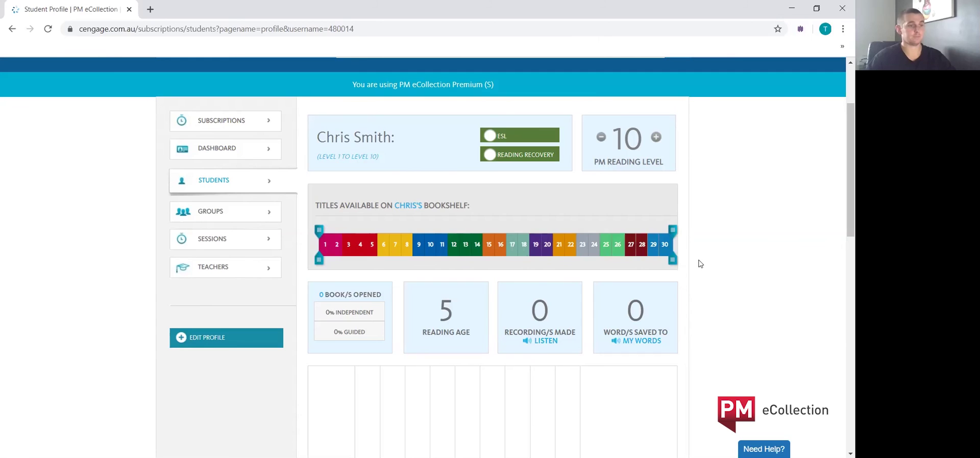
{"action": "scroll", "coordinate": [703, 274], "scroll_direction": "down", "scroll_amount": 1}
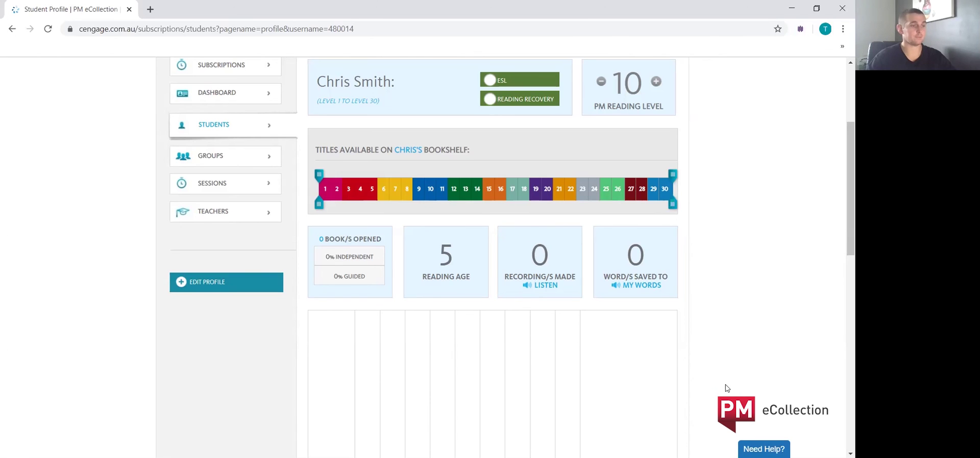
{"action": "scroll", "coordinate": [727, 388], "scroll_direction": "down", "scroll_amount": 5}
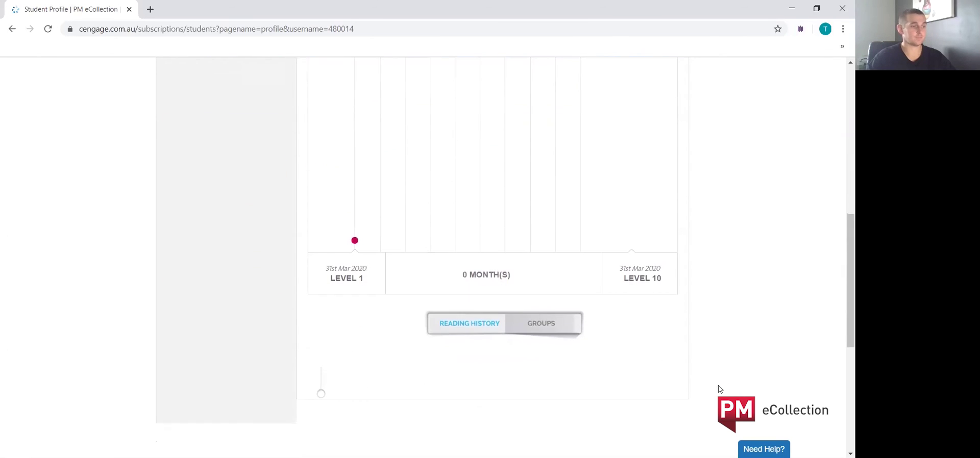
{"action": "scroll", "coordinate": [631, 384], "scroll_direction": "down", "scroll_amount": 1}
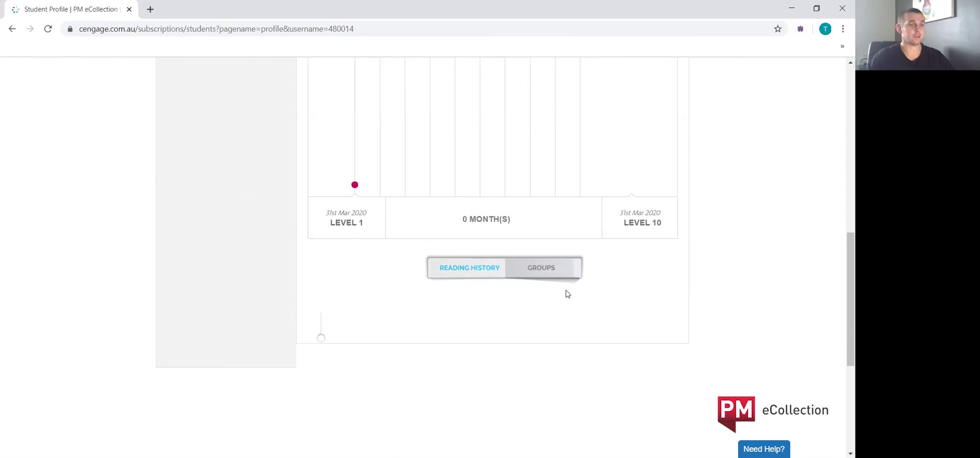
{"action": "scroll", "coordinate": [555, 276], "scroll_direction": "up", "scroll_amount": 6}
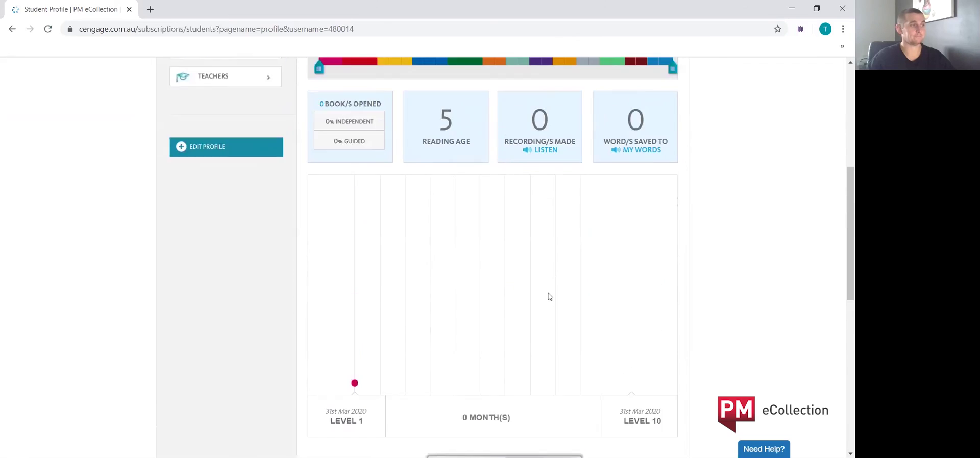
{"action": "scroll", "coordinate": [549, 298], "scroll_direction": "up", "scroll_amount": 2}
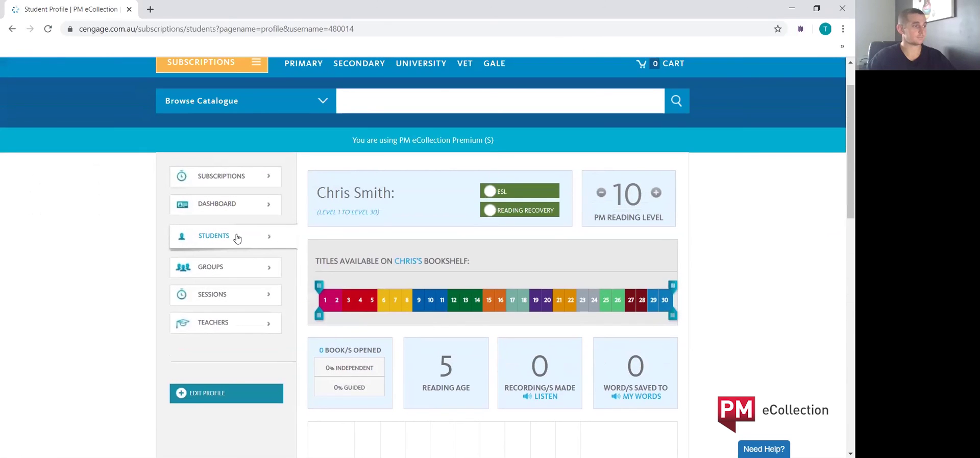
- Search the Students list for another student by name and view their profile
{"action": "left_click", "coordinate": [235, 238]}
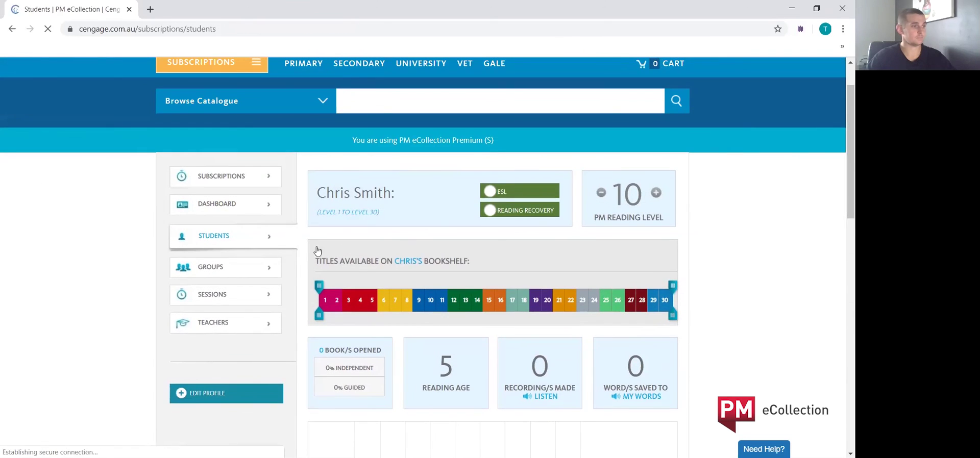
{"action": "scroll", "coordinate": [488, 268], "scroll_direction": "down", "scroll_amount": 2}
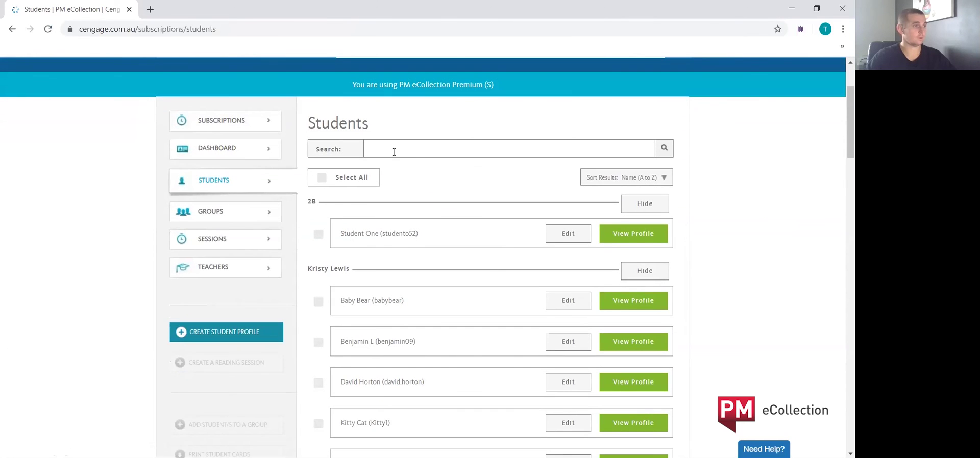
{"action": "type", "text": "baby"}
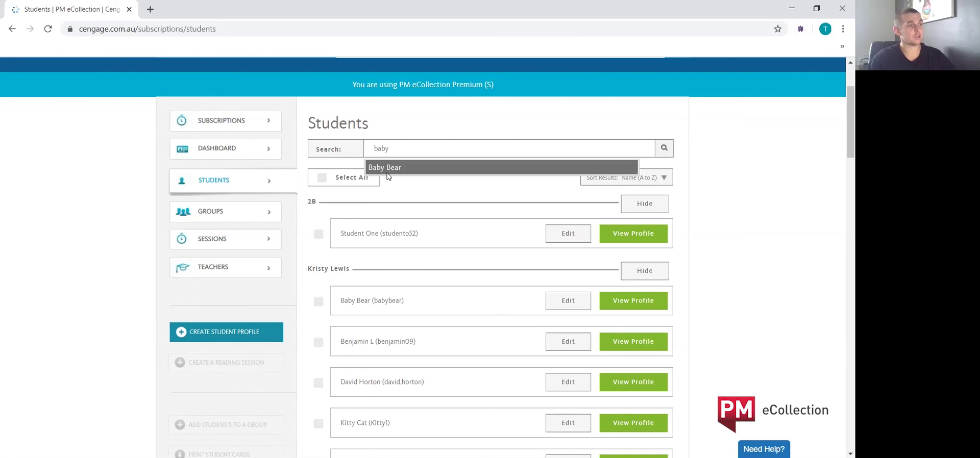
{"action": "left_click", "coordinate": [422, 172]}
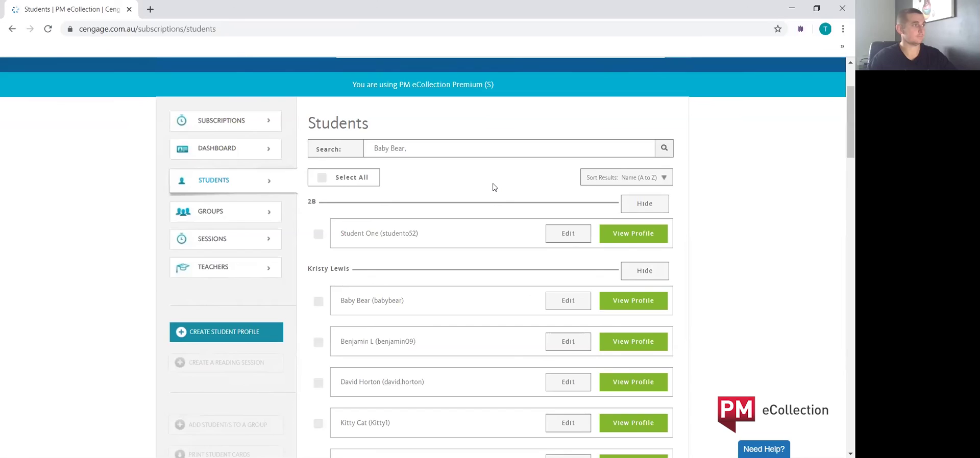
{"action": "left_click", "coordinate": [637, 234]}
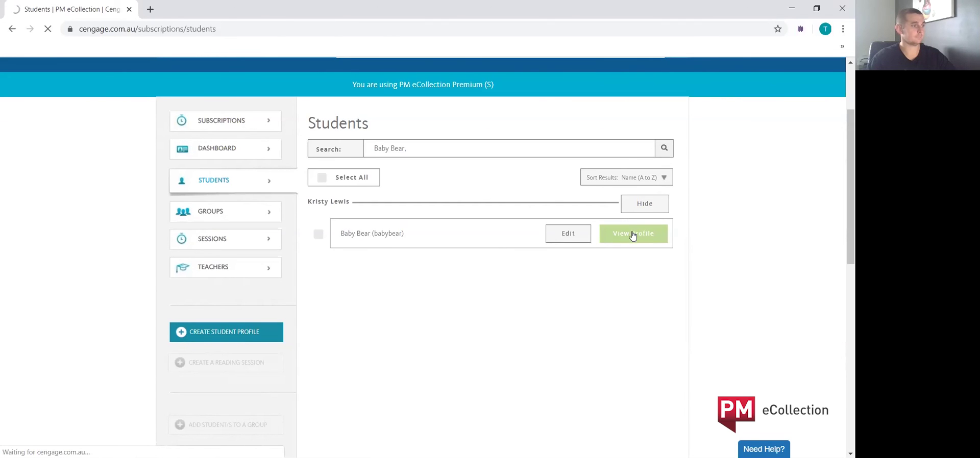
{"action": "scroll", "coordinate": [683, 349], "scroll_direction": "down", "scroll_amount": 3}
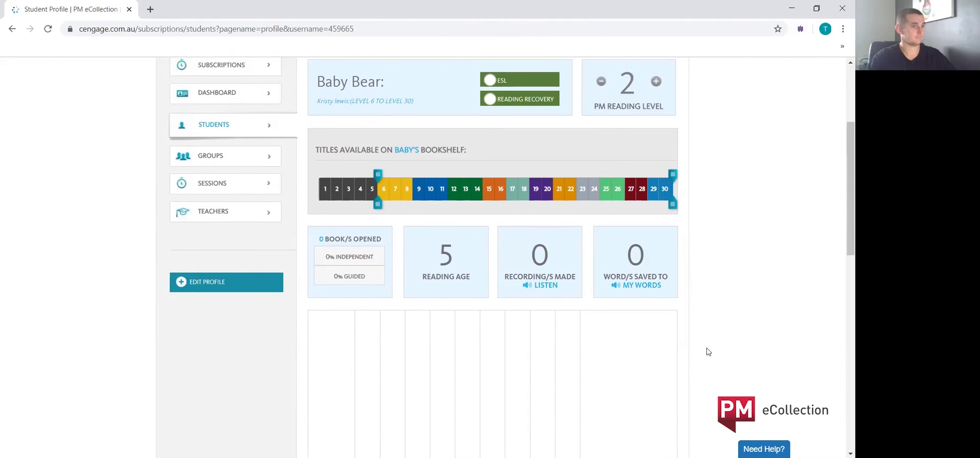
{"action": "scroll", "coordinate": [706, 350], "scroll_direction": "up", "scroll_amount": 1}
{"action": "scroll", "coordinate": [688, 349], "scroll_direction": "up", "scroll_amount": 1}
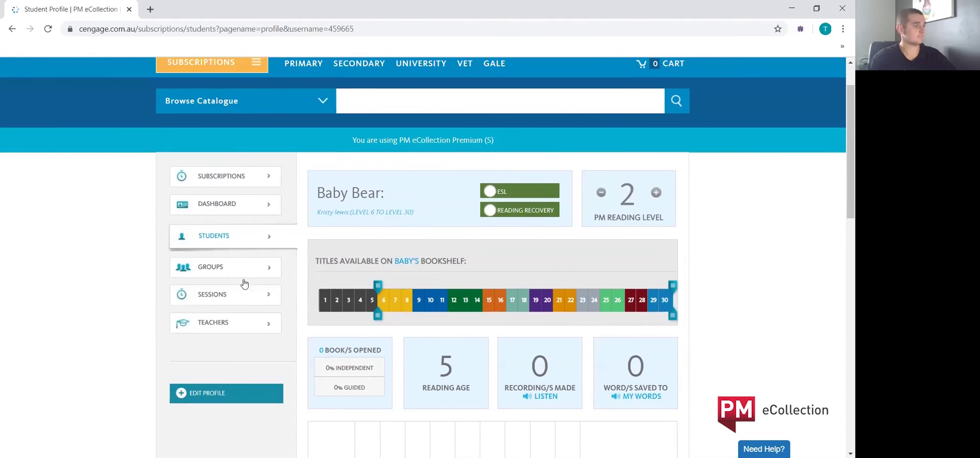
- Tick three students in the Students list and print their student cards
{"action": "left_click", "coordinate": [219, 238]}
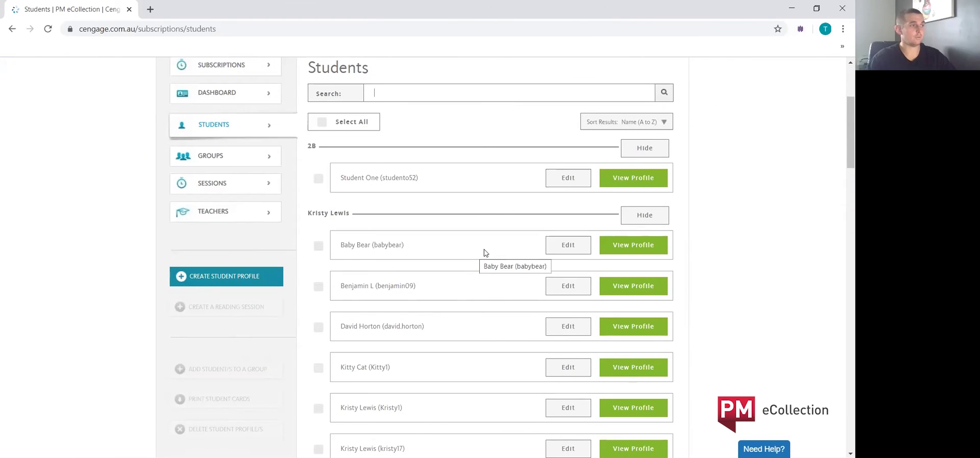
{"action": "scroll", "coordinate": [377, 348], "scroll_direction": "down", "scroll_amount": 1}
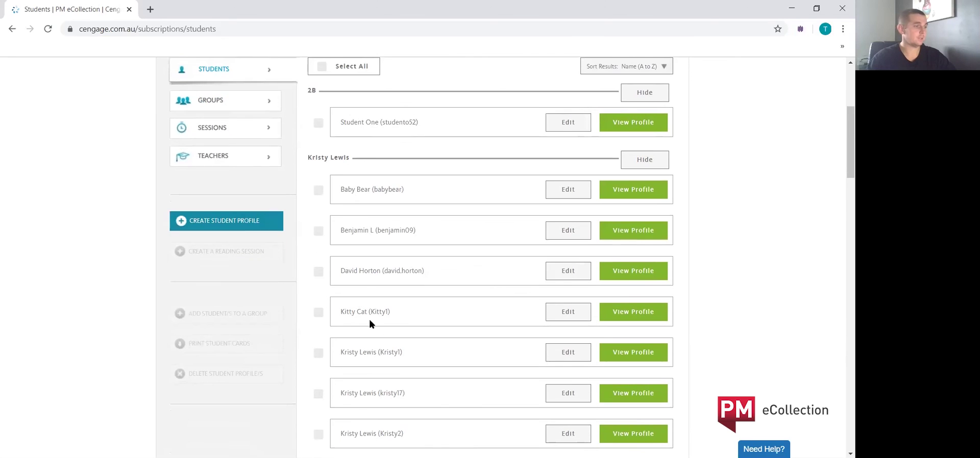
{"action": "left_click", "coordinate": [318, 272]}
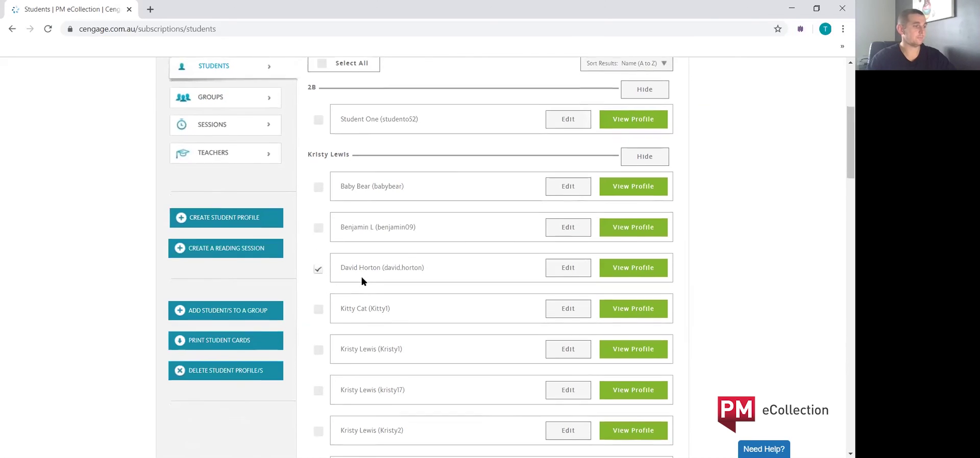
{"action": "scroll", "coordinate": [319, 257], "scroll_direction": "down", "scroll_amount": 1}
{"action": "left_click", "coordinate": [318, 257]}
{"action": "left_click", "coordinate": [318, 297]}
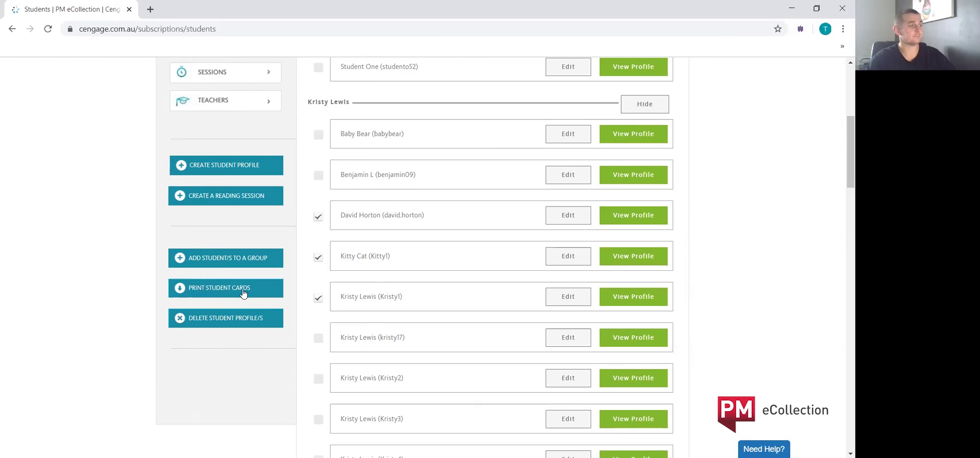
{"action": "left_click", "coordinate": [225, 289]}
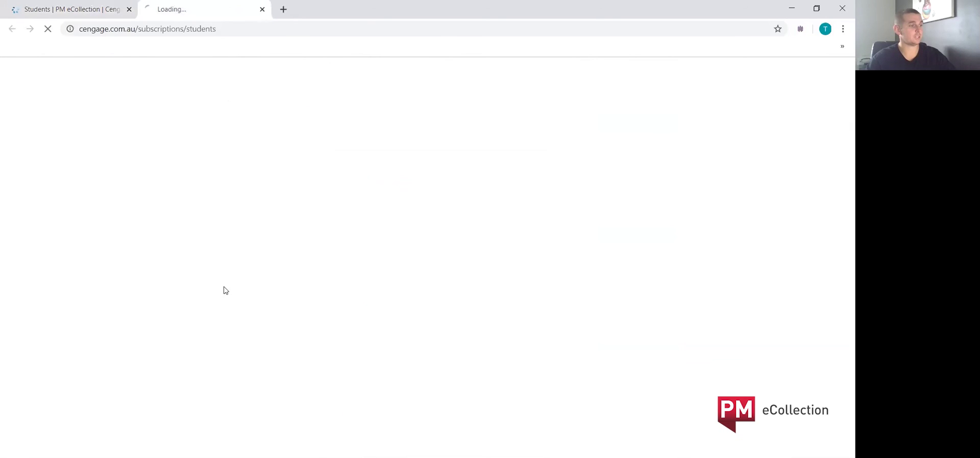